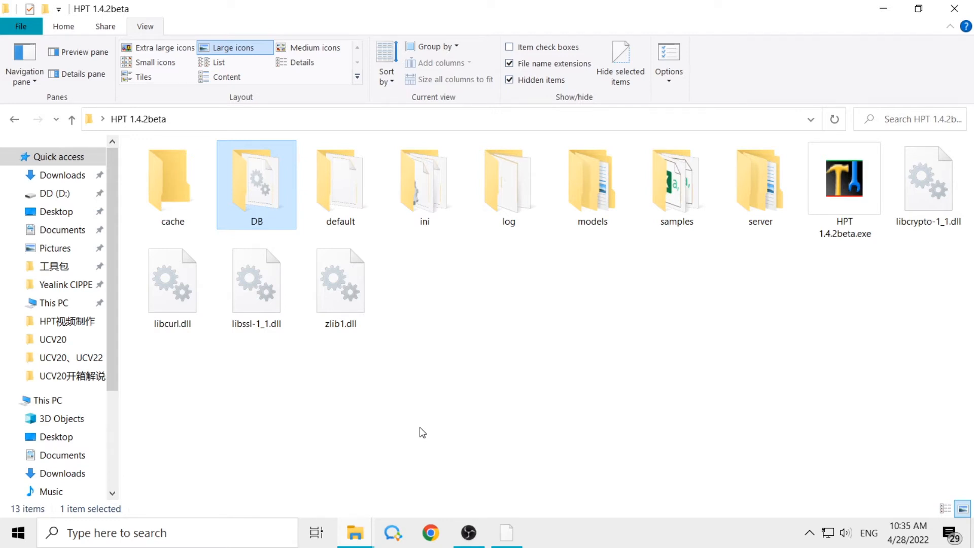
- Look over the default, ini, models and server folders in the HPT 1.4.2beta folder
{"action": "left_click", "coordinate": [320, 188]}
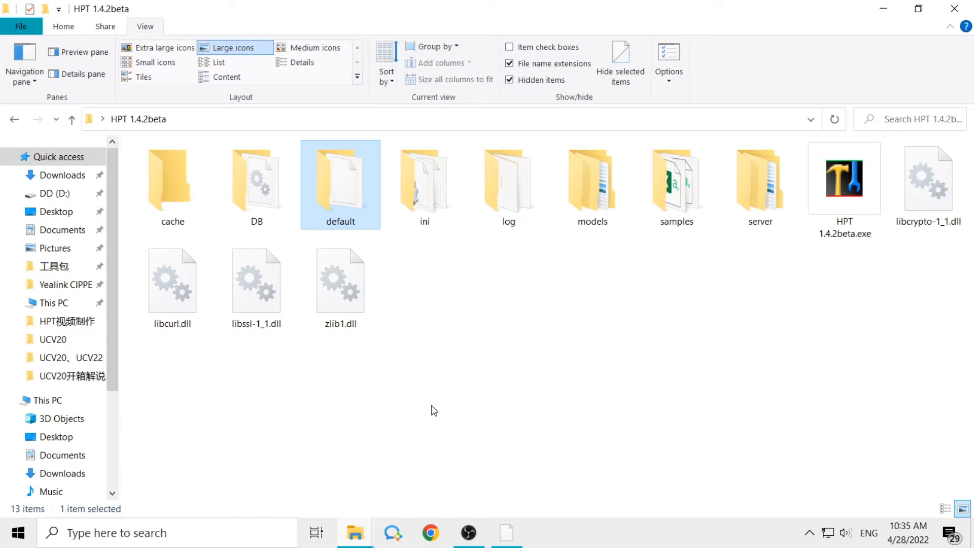
{"action": "left_click", "coordinate": [445, 188]}
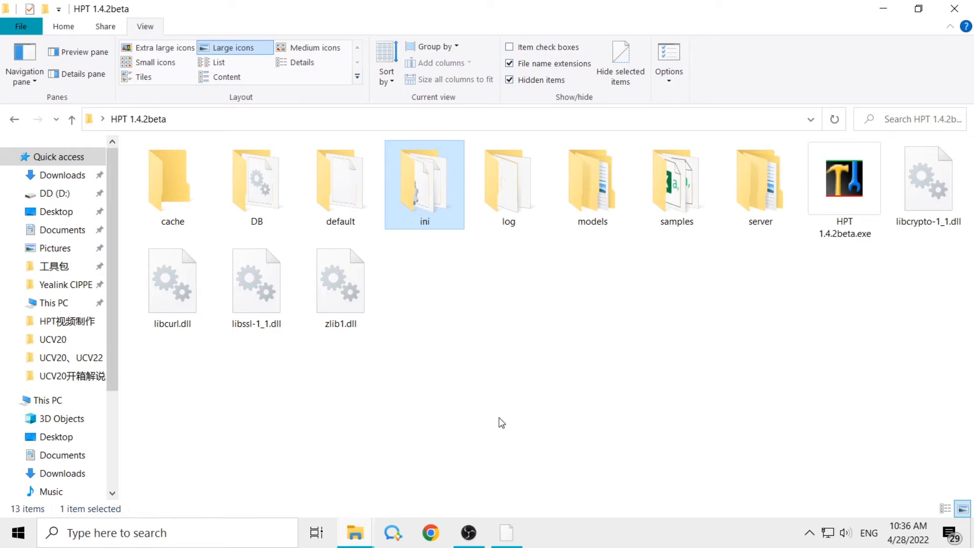
{"action": "left_click", "coordinate": [609, 200]}
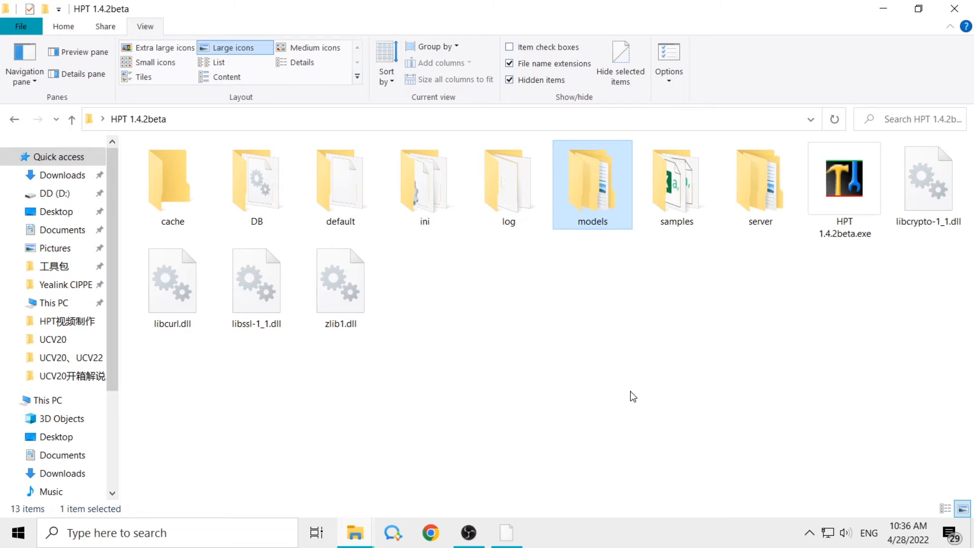
{"action": "left_click", "coordinate": [746, 193]}
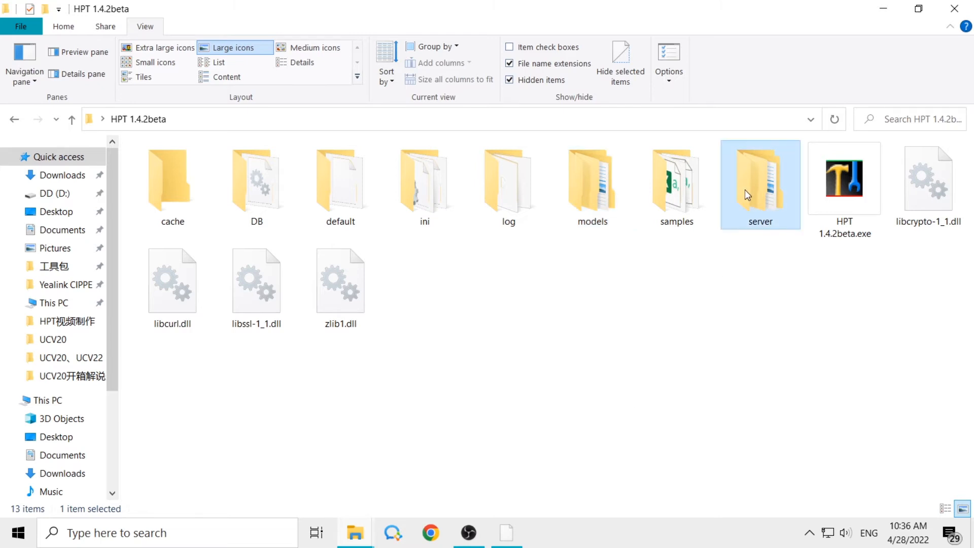
- Inspect the cfg and fw folders inside server > htdocs, and return to the HPT 1.4.2beta folder
{"action": "double_click", "coordinate": [745, 189]}
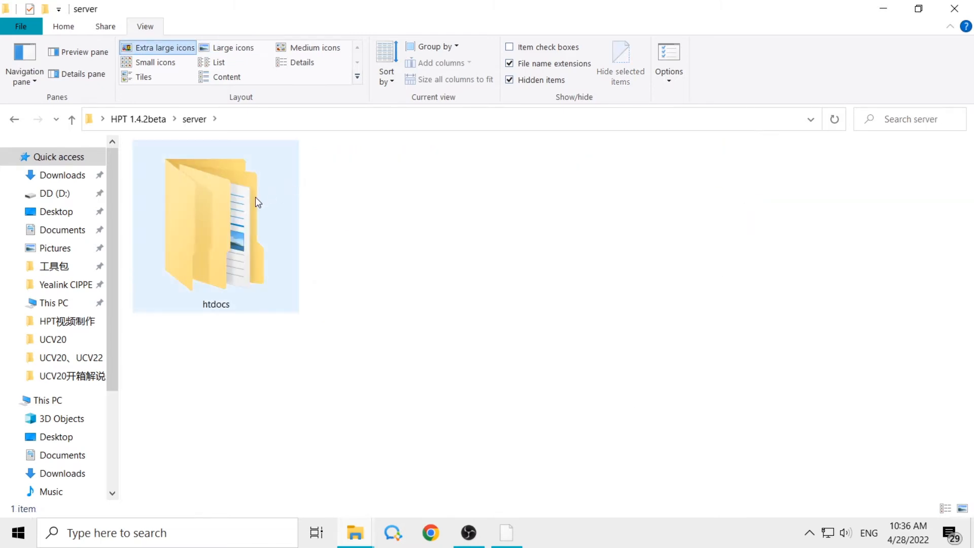
{"action": "left_click", "coordinate": [237, 216]}
{"action": "double_click", "coordinate": [237, 216]}
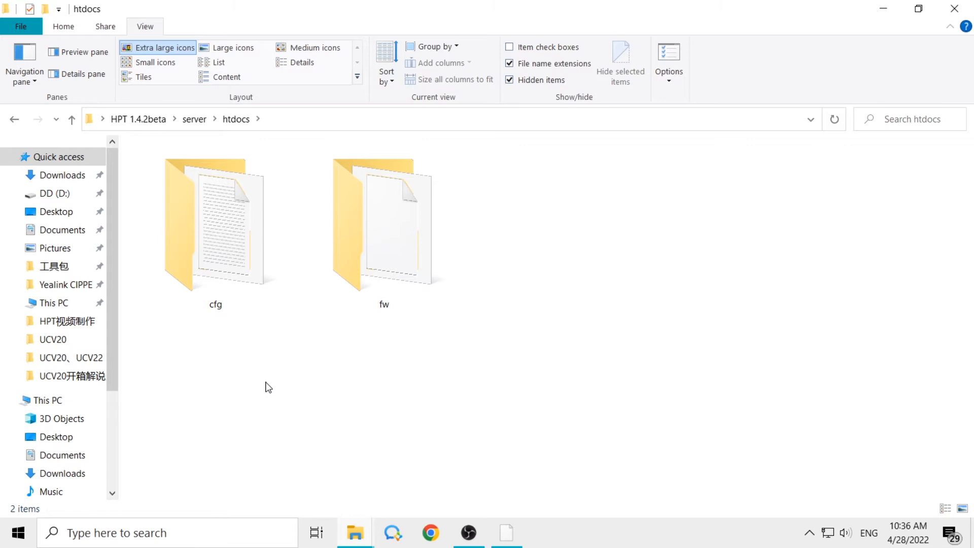
{"action": "left_click", "coordinate": [200, 266]}
{"action": "left_click", "coordinate": [389, 239]}
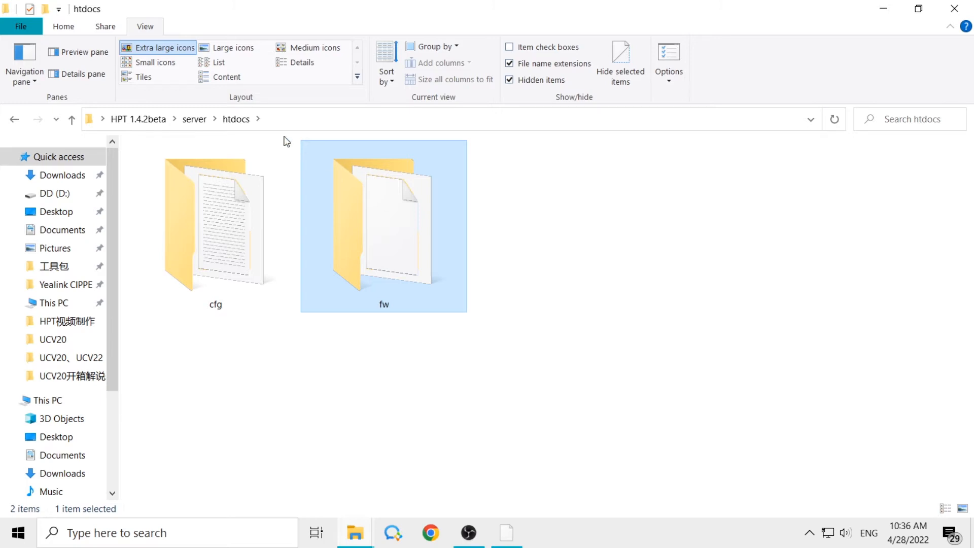
{"action": "left_click", "coordinate": [205, 120]}
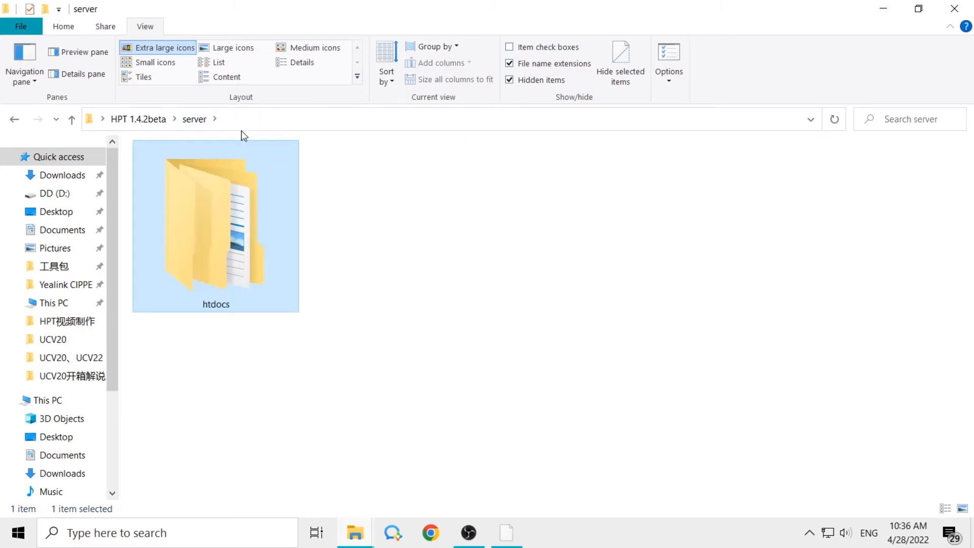
{"action": "left_click", "coordinate": [147, 119]}
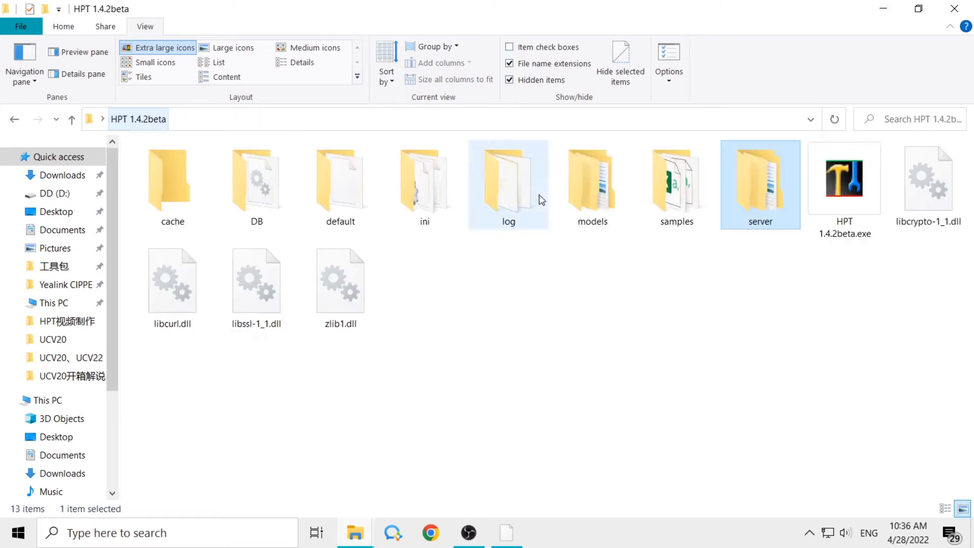
- Look over the libcrypto-1_1, libcurl, libssl-1_1 and zlib1 DLL files in the HPT 1.4.2beta folder
{"action": "left_click", "coordinate": [917, 201]}
{"action": "left_click", "coordinate": [166, 283]}
{"action": "left_click", "coordinate": [256, 281]}
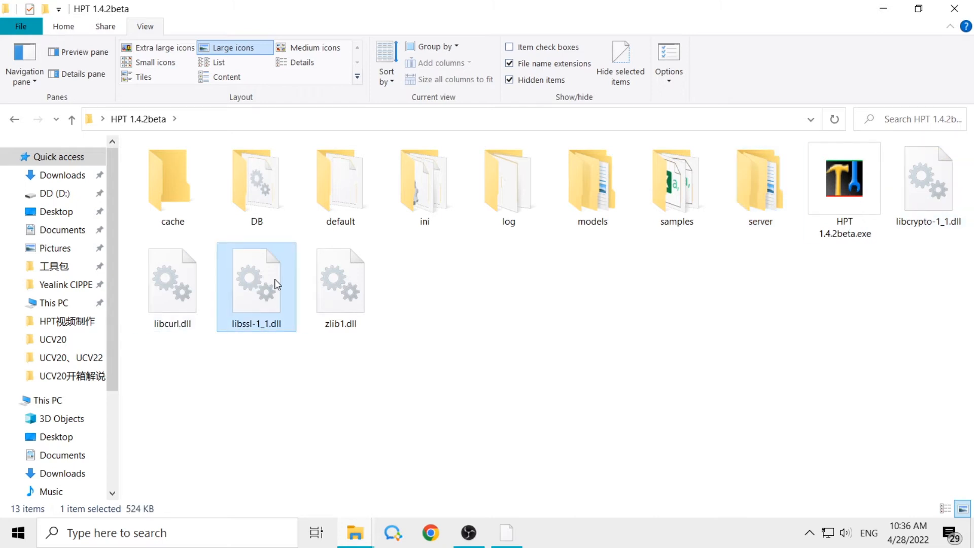
{"action": "left_click", "coordinate": [343, 287]}
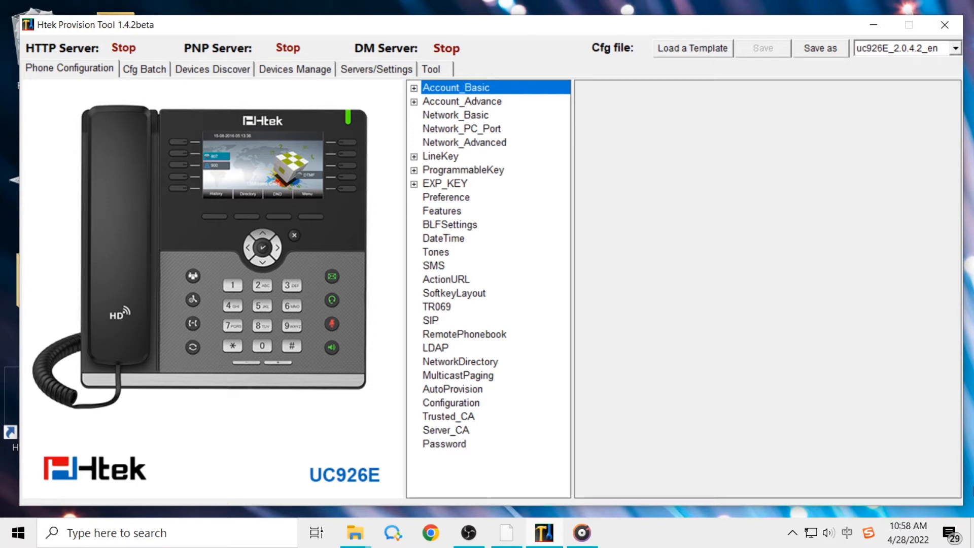
- Set Account_2's Primary SIP Server to 192.168.0.68 in the basic account settings and review the remaining fields
{"action": "left_click", "coordinate": [414, 88]}
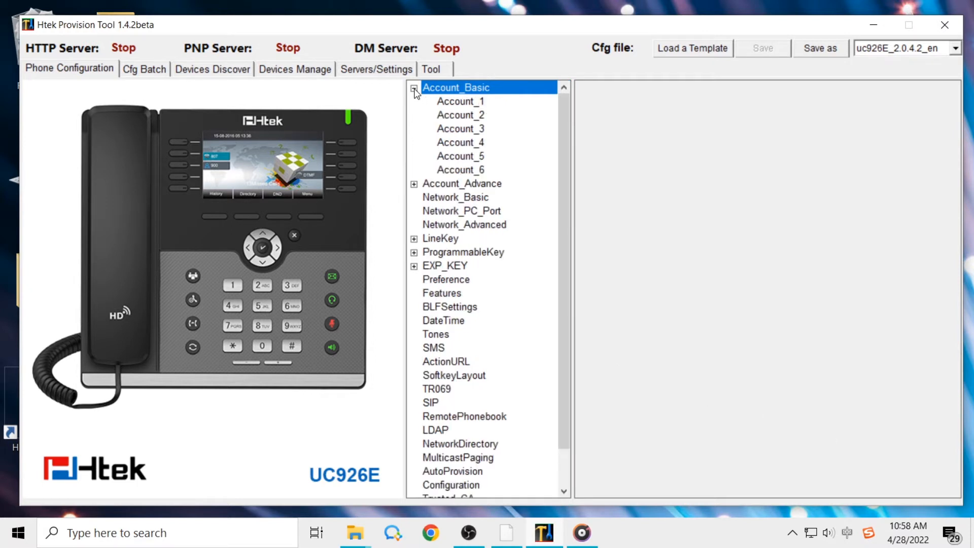
{"action": "left_click", "coordinate": [453, 117]}
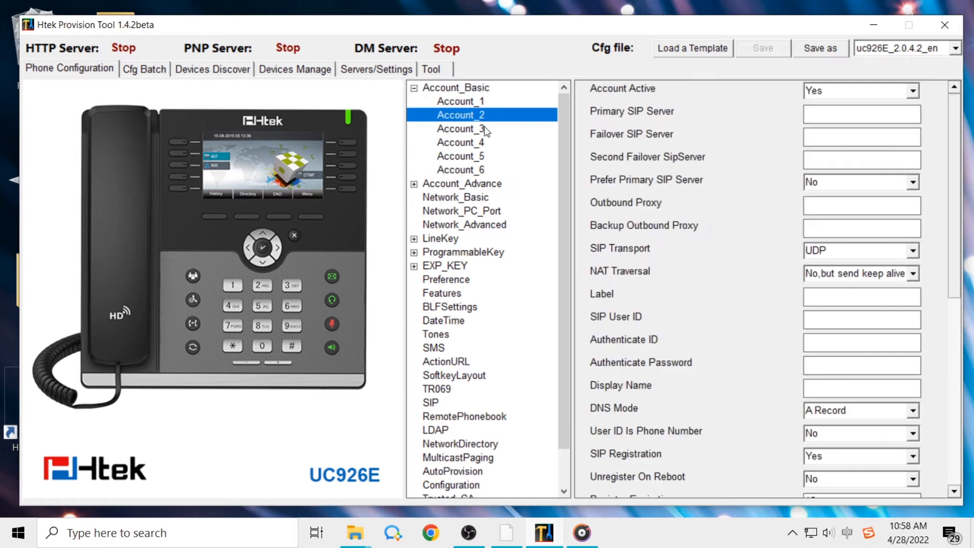
{"action": "left_click", "coordinate": [852, 116]}
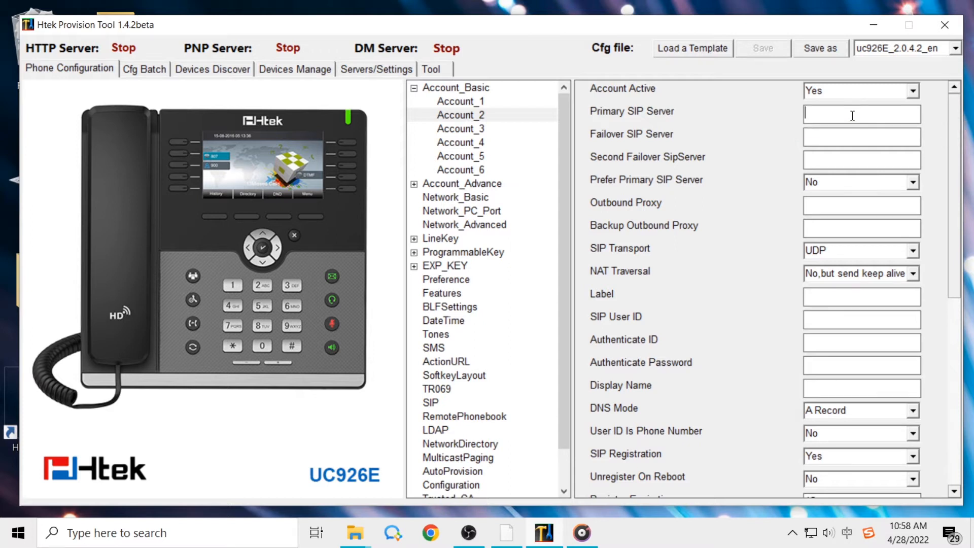
{"action": "type", "text": "192.168.0.68"}
{"action": "left_click_drag", "start_coordinate": [955, 152], "coordinate": [967, 225]}
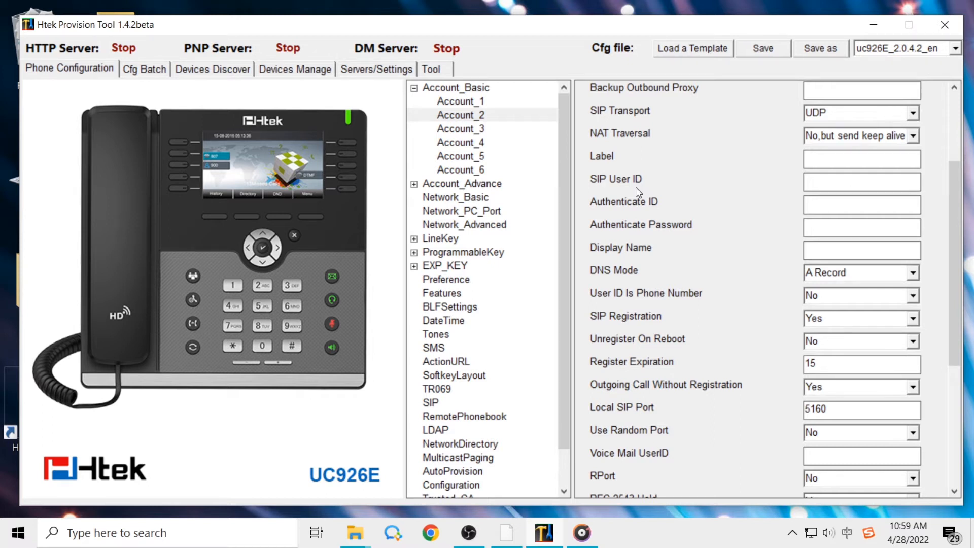
- Open the Cfg Batch page, view the samples folder, and switch to MacModeSample.csv in Excel
{"action": "left_click", "coordinate": [136, 68]}
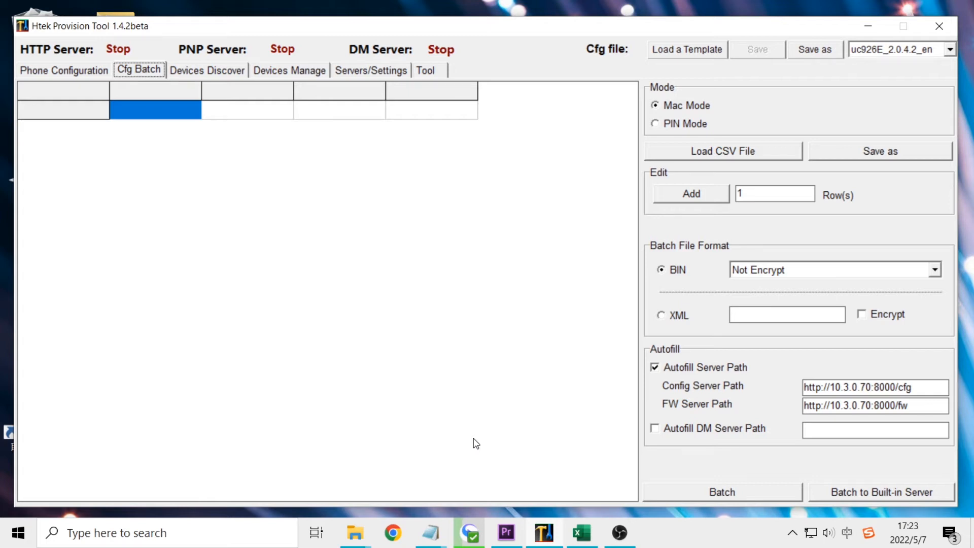
{"action": "left_click", "coordinate": [368, 533]}
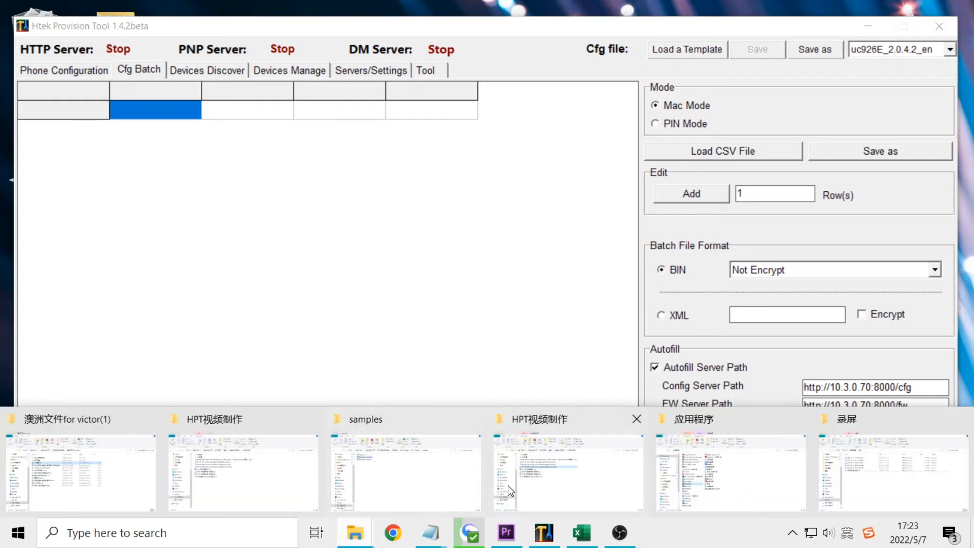
{"action": "left_click", "coordinate": [441, 477]}
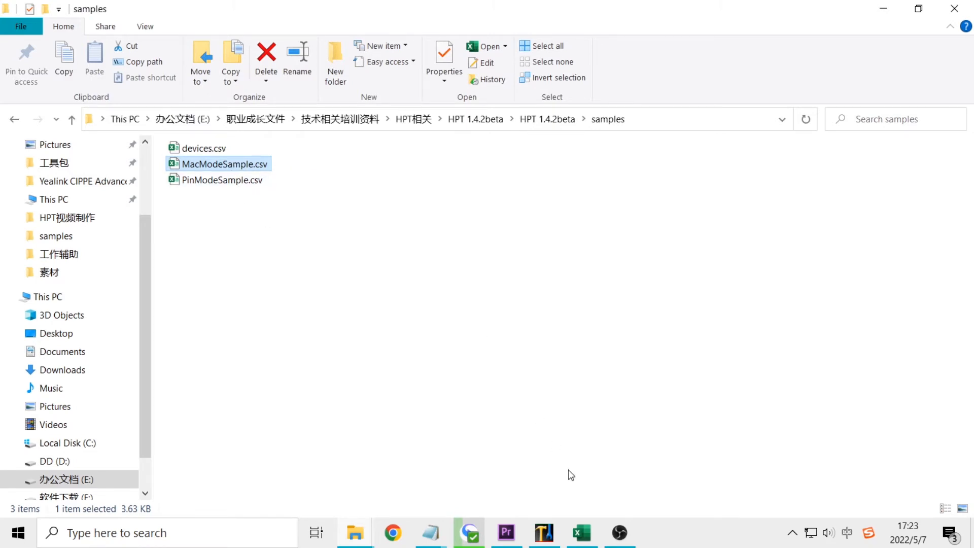
{"action": "left_click", "coordinate": [582, 533]}
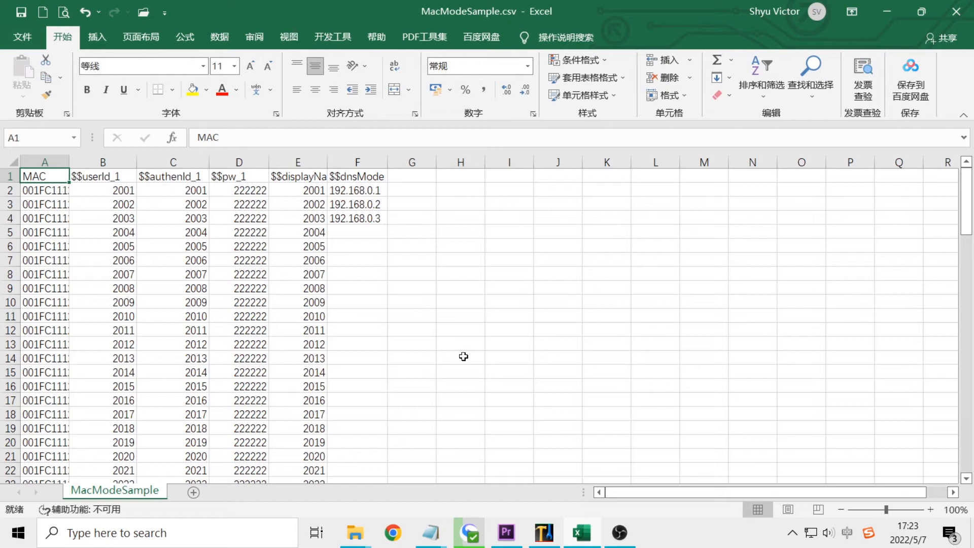
- Widen the MAC column to show its full addresses and review the $$userId_1 to $$displayName_1 columns
{"action": "left_click_drag", "start_coordinate": [69, 161], "coordinate": [112, 162]}
{"action": "left_click", "coordinate": [75, 163]}
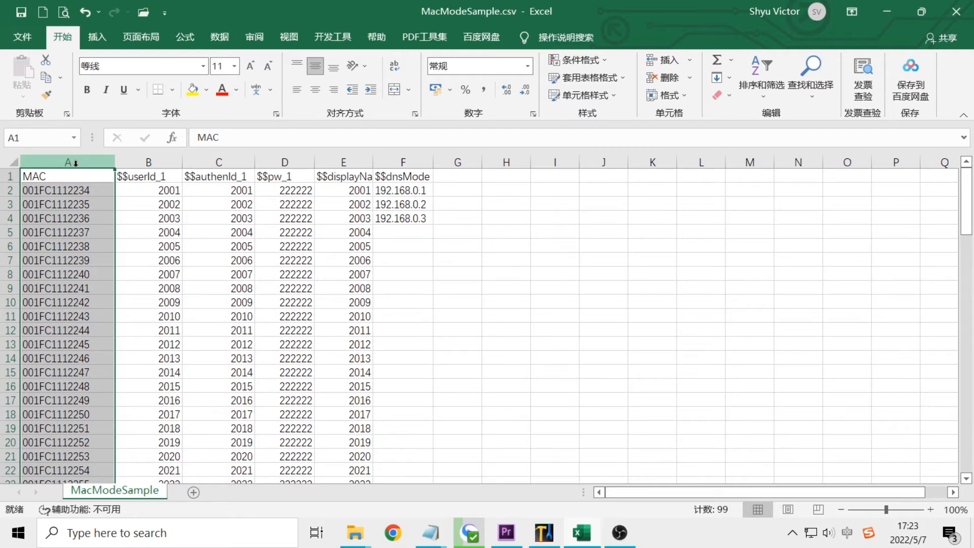
{"action": "left_click_drag", "start_coordinate": [128, 163], "coordinate": [331, 164]}
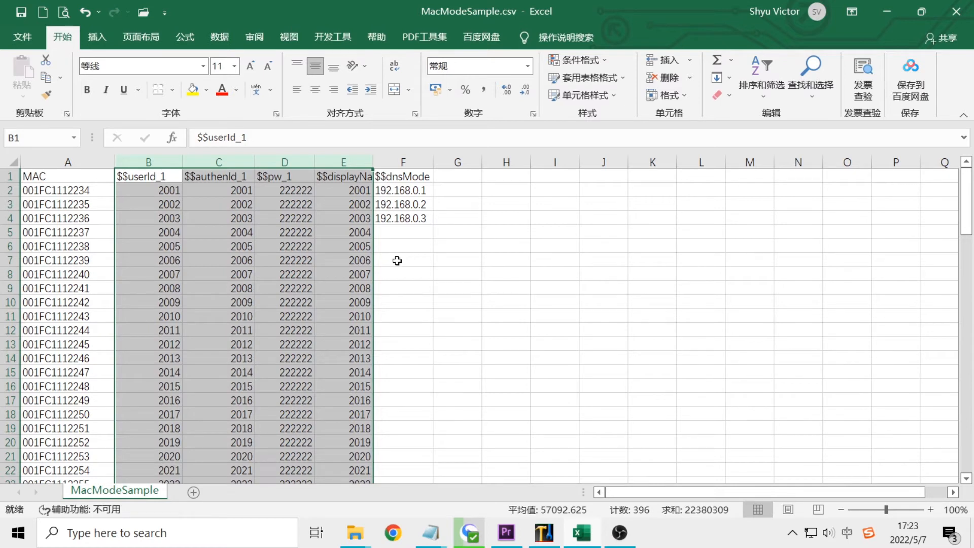
- Compare the $$userId_1 header with Account_2's SIP User ID field in Htek Provision Tool
{"action": "left_click", "coordinate": [147, 178]}
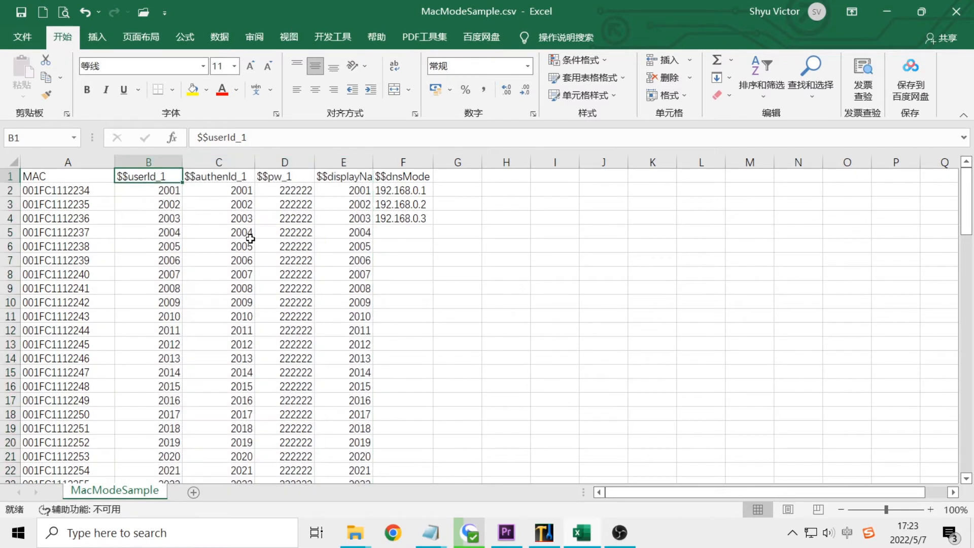
{"action": "left_click", "coordinate": [543, 533]}
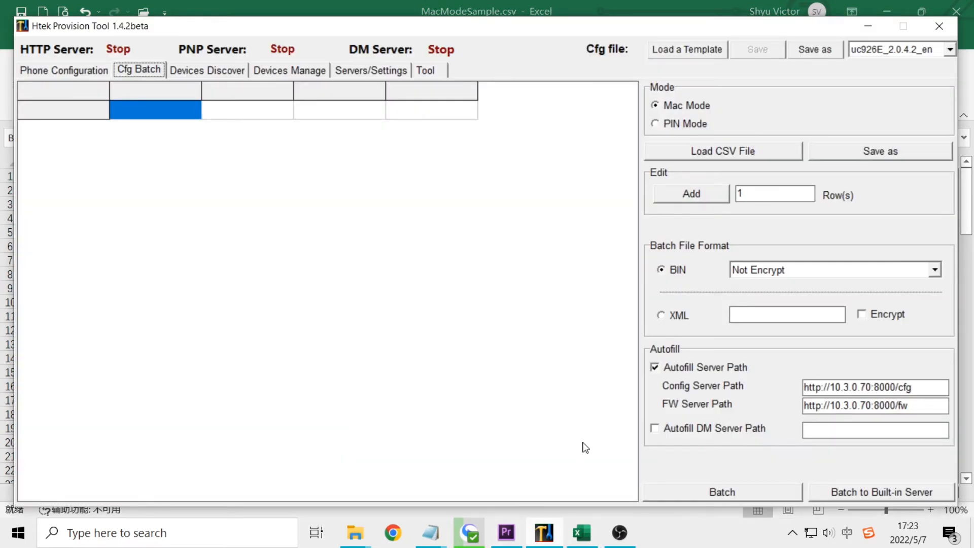
{"action": "left_click", "coordinate": [79, 70]}
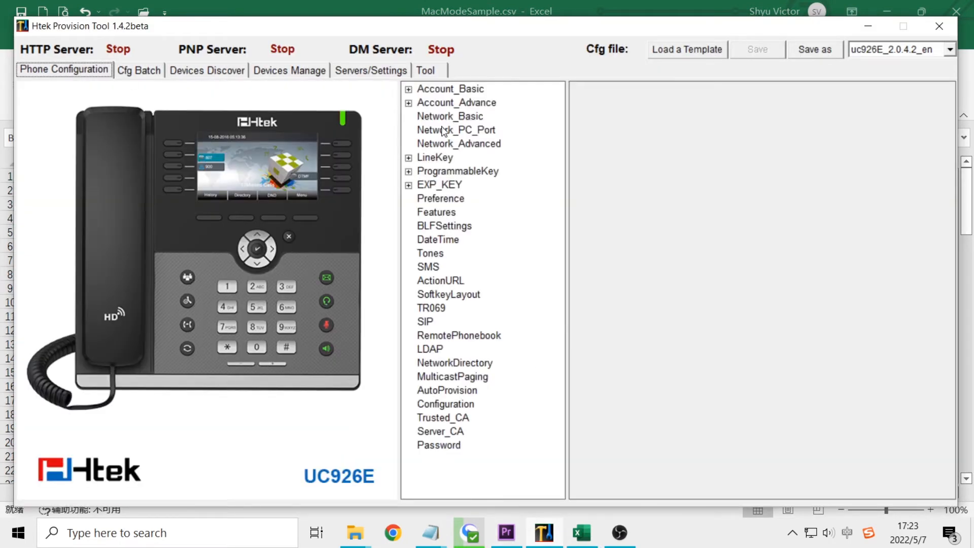
{"action": "left_click", "coordinate": [409, 89]}
{"action": "left_click", "coordinate": [471, 120]}
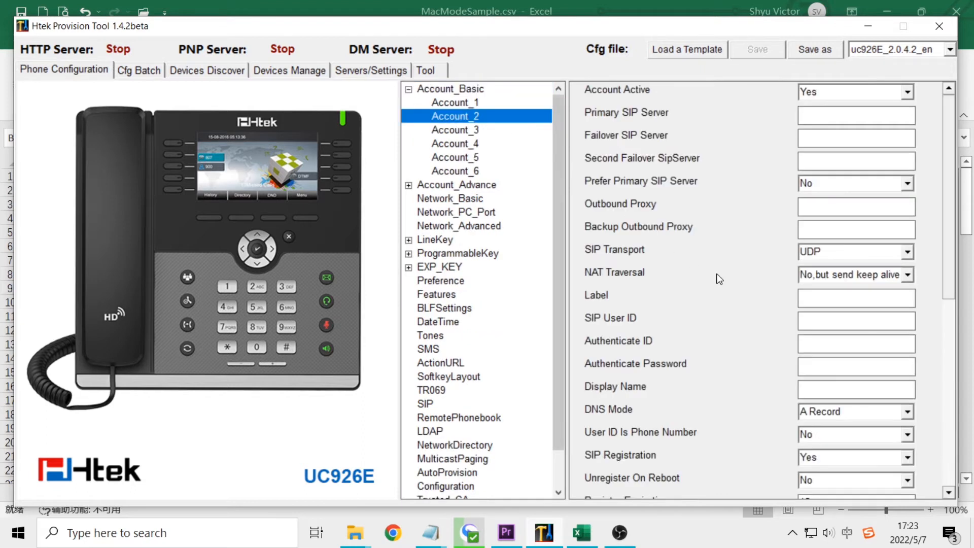
{"action": "left_click", "coordinate": [843, 322]}
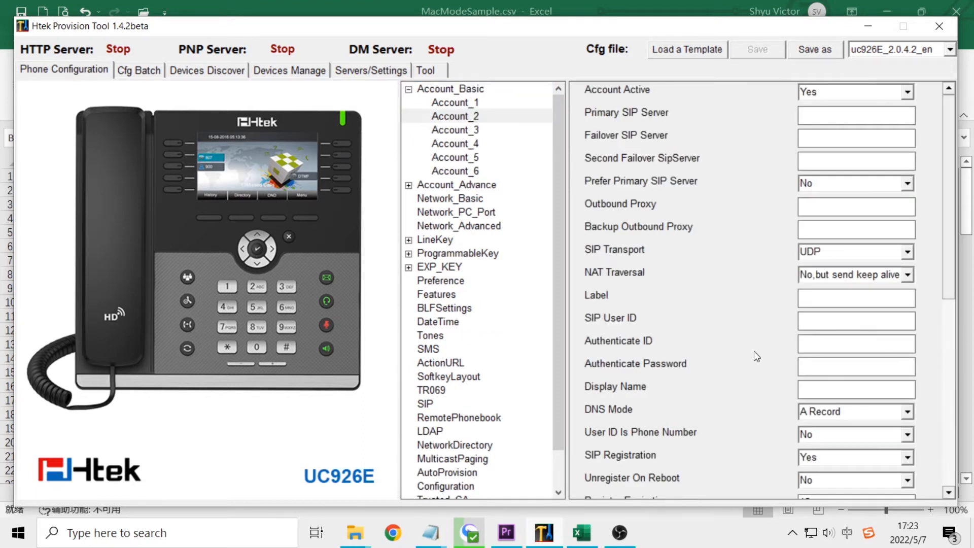
- Compare the $$authenId_1 header in MacModeSample.csv with Account_2's Authenticate ID field in Htek Provision Tool
{"action": "left_click", "coordinate": [582, 533]}
{"action": "left_click", "coordinate": [215, 175]}
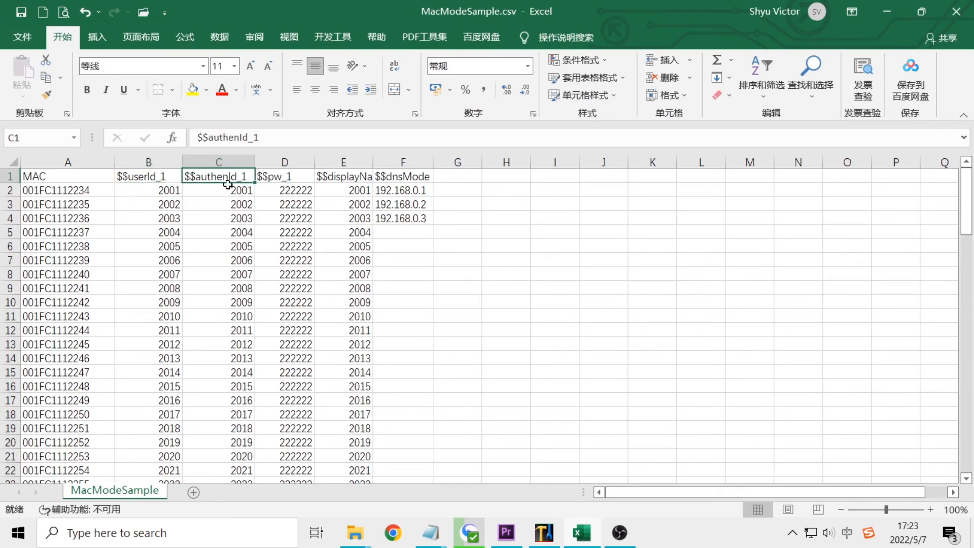
{"action": "left_click", "coordinate": [546, 534]}
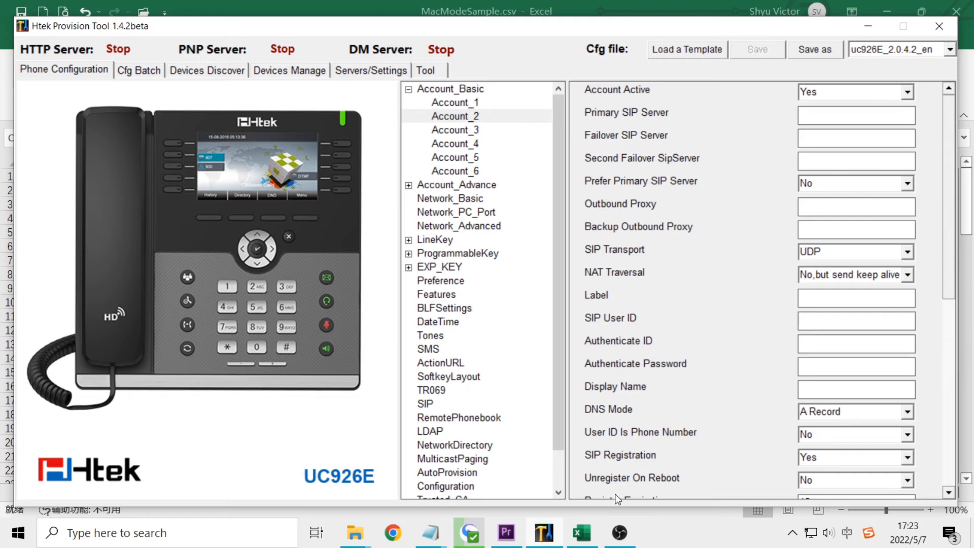
- Compare the $$pw_1 header in MacModeSample.csv with Account_2's Authenticate Password field in Htek Provision Tool
{"action": "left_click", "coordinate": [586, 537]}
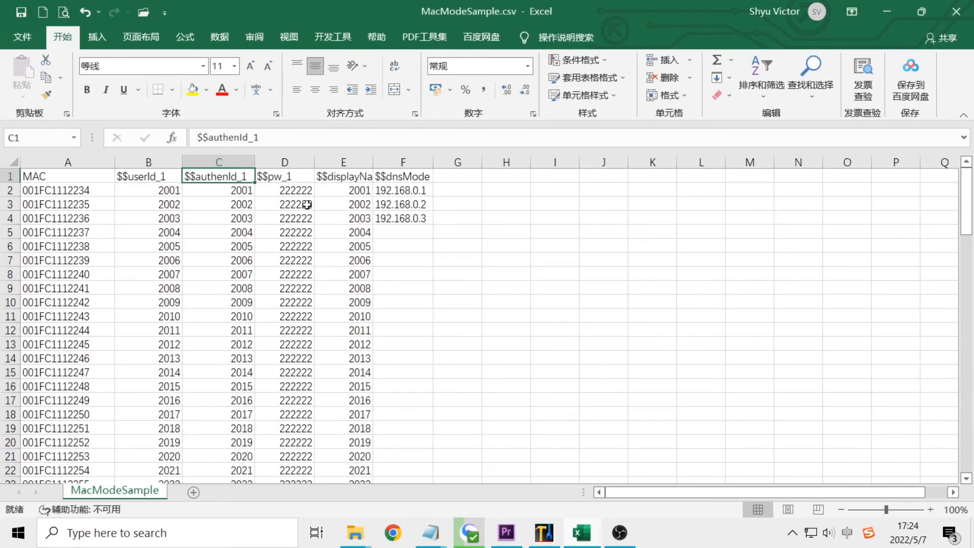
{"action": "left_click", "coordinate": [286, 174]}
{"action": "left_click", "coordinate": [546, 533]}
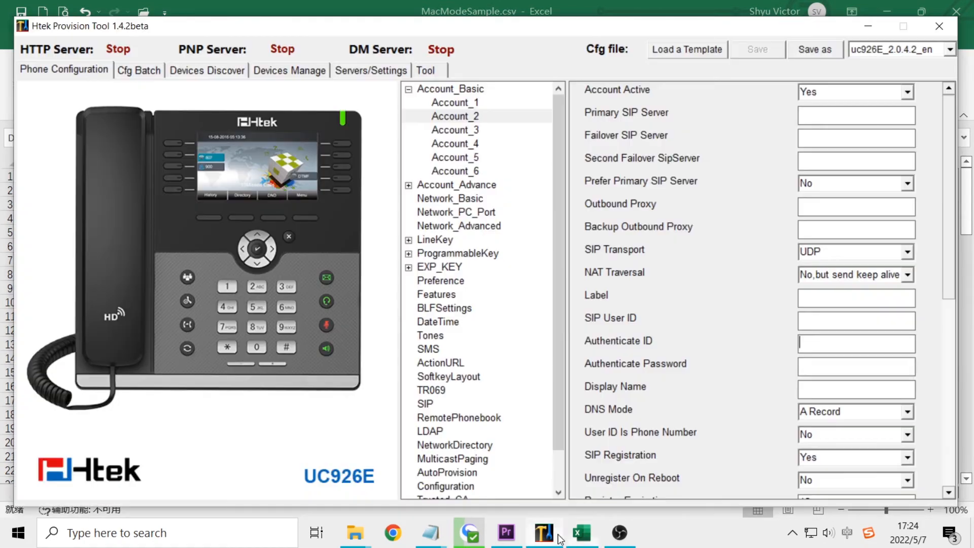
{"action": "left_click", "coordinate": [834, 367]}
- Compare the $$displayName_1 header in MacModeSample.csv with Account_2's Display Name field in Htek Provision Tool
{"action": "left_click", "coordinate": [582, 533]}
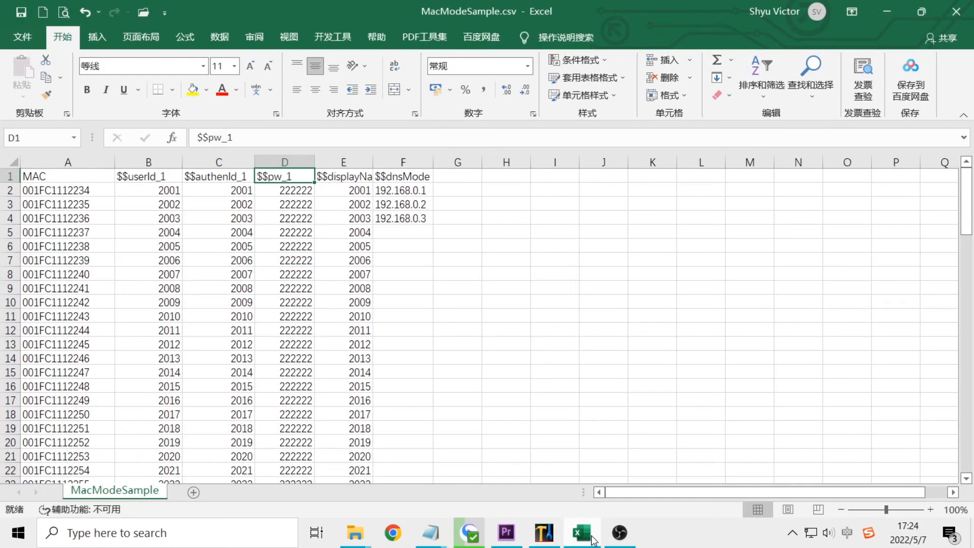
{"action": "left_click", "coordinate": [345, 176]}
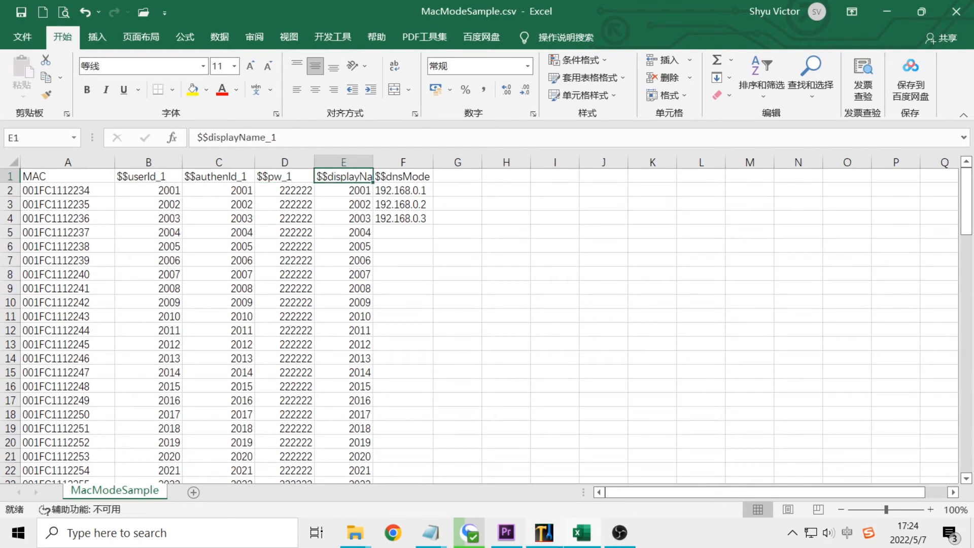
{"action": "left_click", "coordinate": [551, 541]}
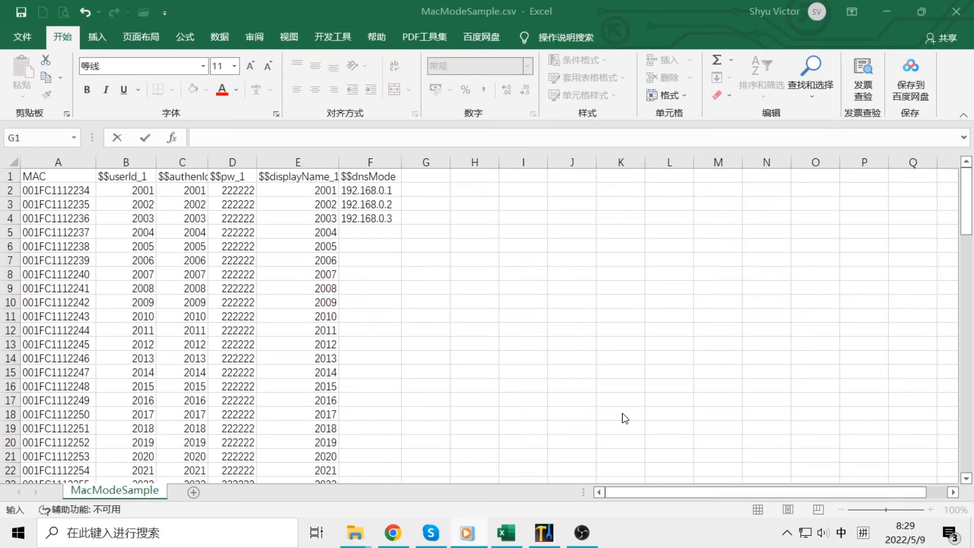
- Add the column header $$label_1 in cell G1 of MacModeSample.csv
{"action": "left_click", "coordinate": [412, 177]}
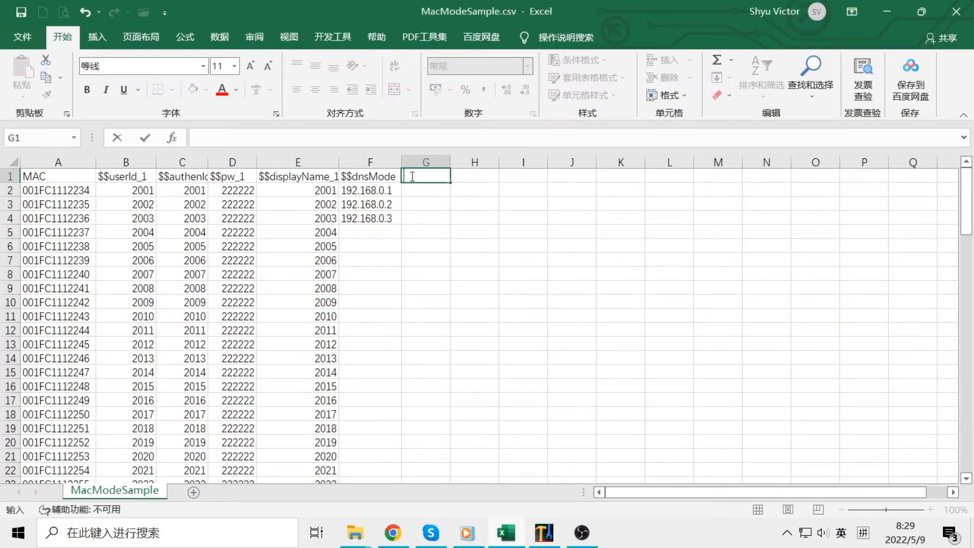
{"action": "type", "text": "$$label"}
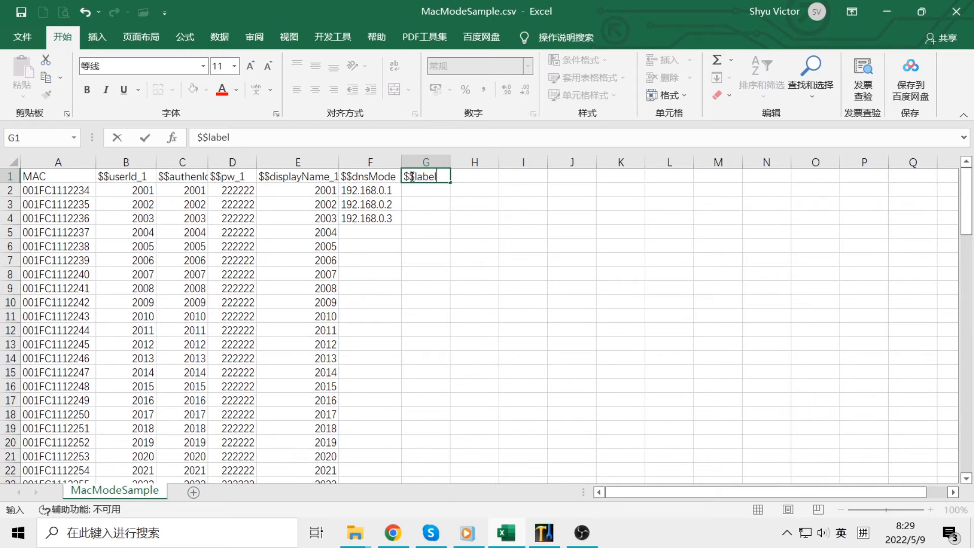
{"action": "type", "text": "_1"}
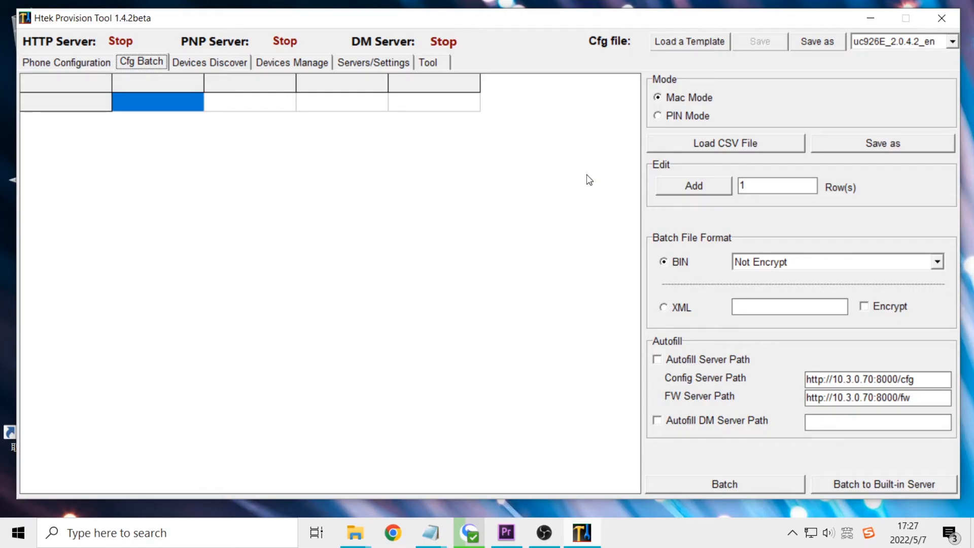
- Switch to Htek Provision Tool and load MacModeSample.csv from the samples folder for the Mac Mode configuration batch
{"action": "left_click", "coordinate": [723, 148]}
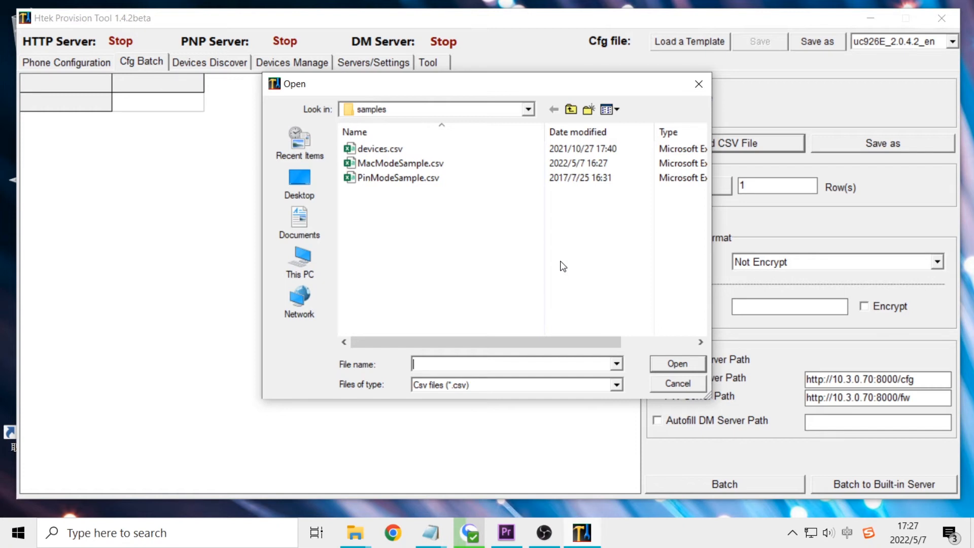
{"action": "left_click", "coordinate": [370, 163]}
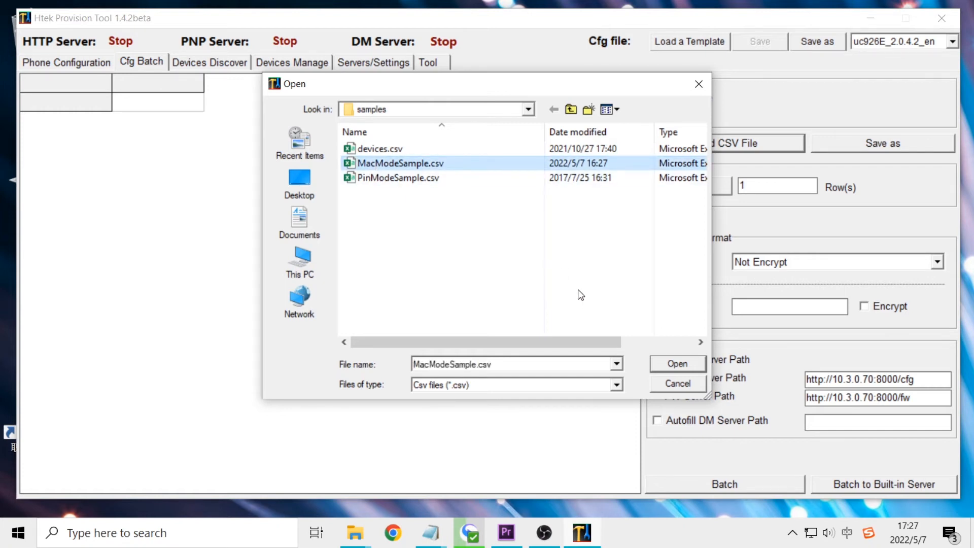
{"action": "left_click", "coordinate": [657, 364]}
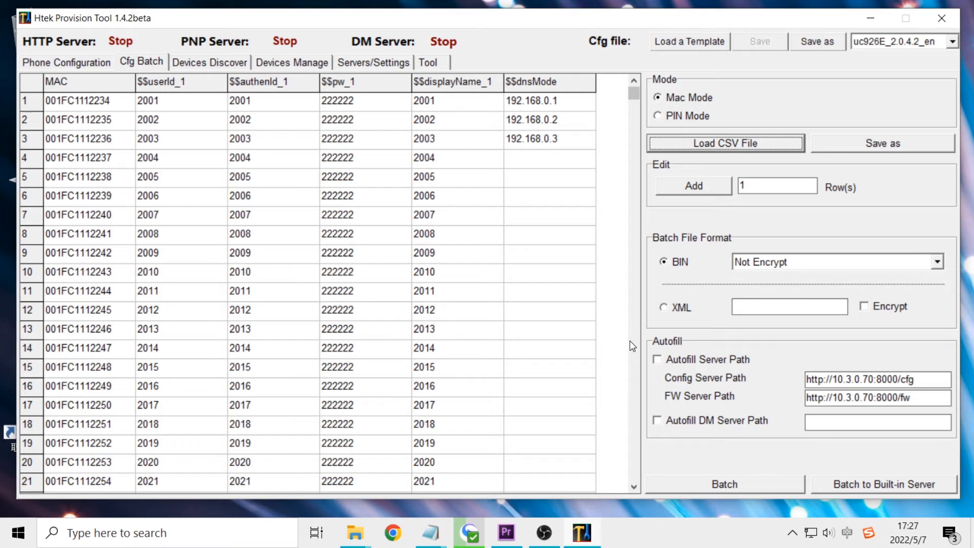
- Enable Autofill Server Path and compare the Config and FW server paths with the URL formats in New Text Document.txt in Notepad
{"action": "left_click", "coordinate": [656, 359]}
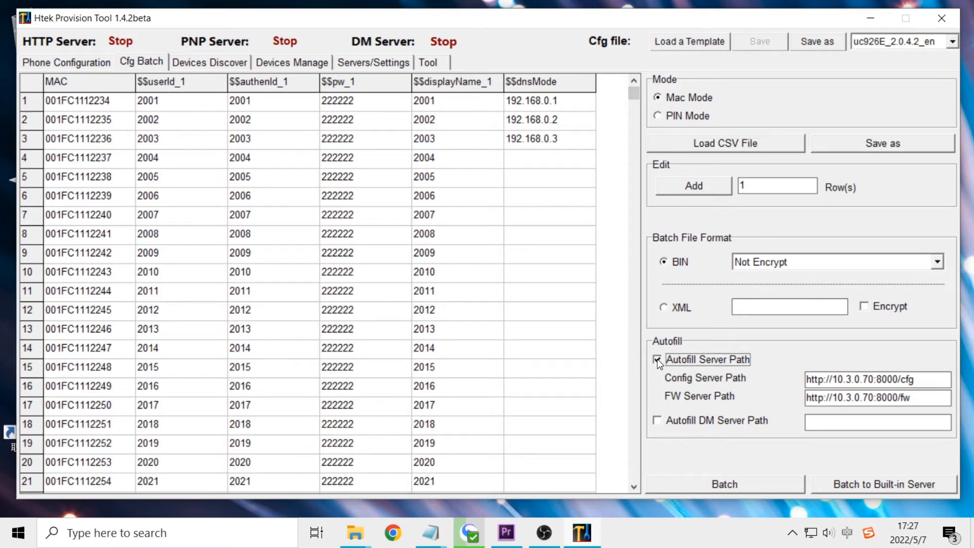
{"action": "left_click", "coordinate": [882, 379]}
{"action": "left_click", "coordinate": [430, 535]}
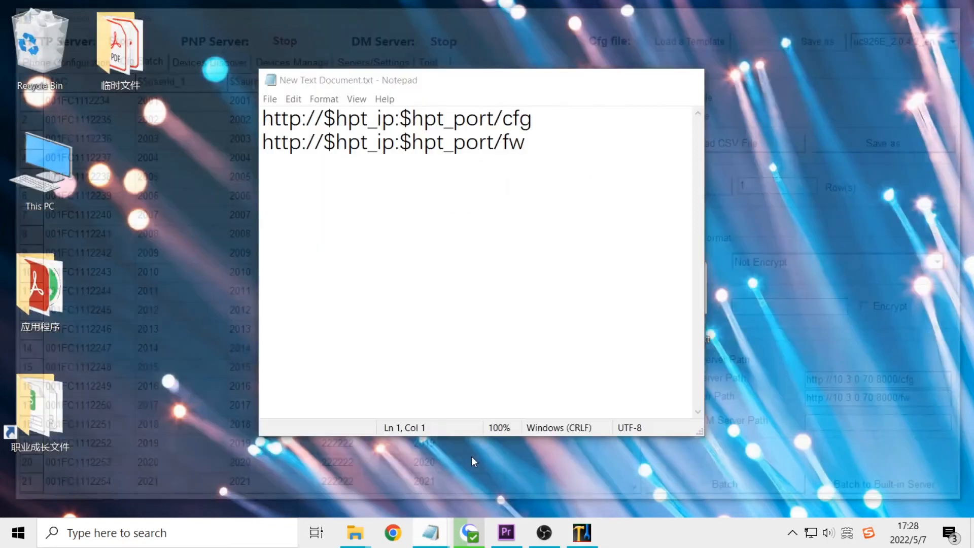
{"action": "left_click", "coordinate": [471, 456]}
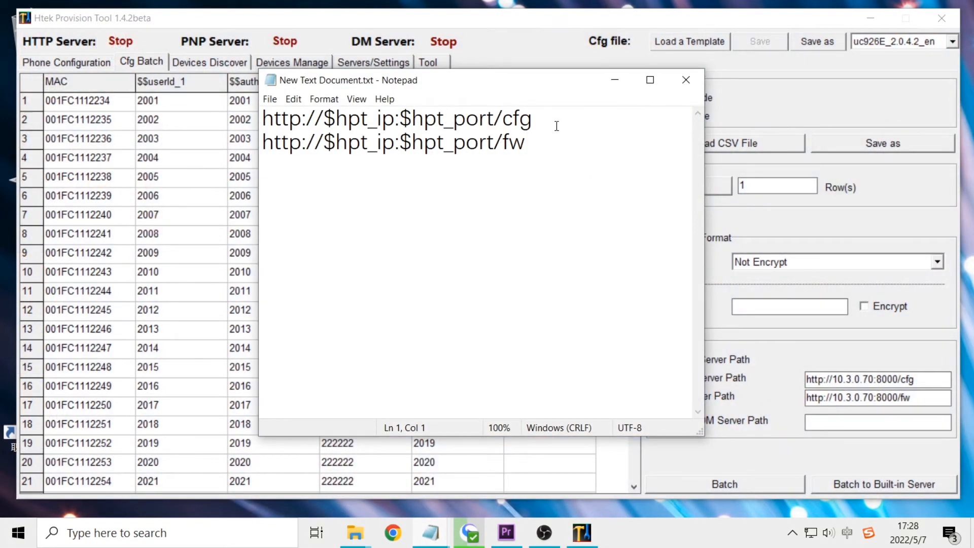
{"action": "left_click", "coordinate": [615, 81]}
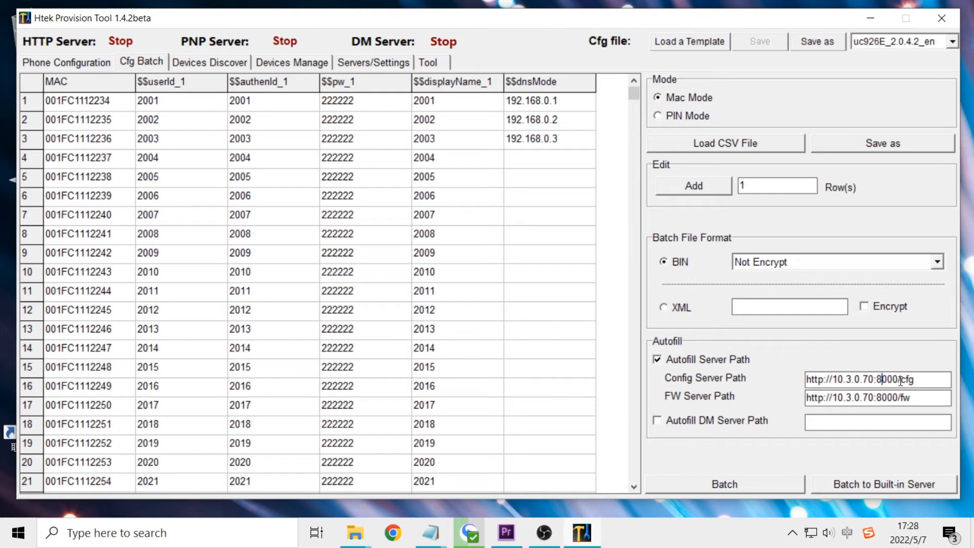
{"action": "left_click_drag", "start_coordinate": [923, 383], "coordinate": [800, 382]}
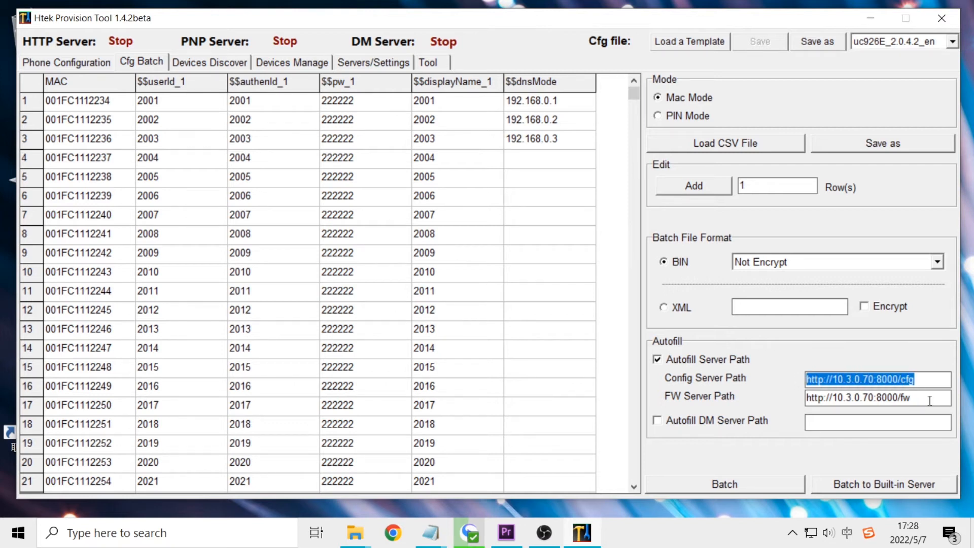
{"action": "left_click_drag", "start_coordinate": [930, 400], "coordinate": [793, 400]}
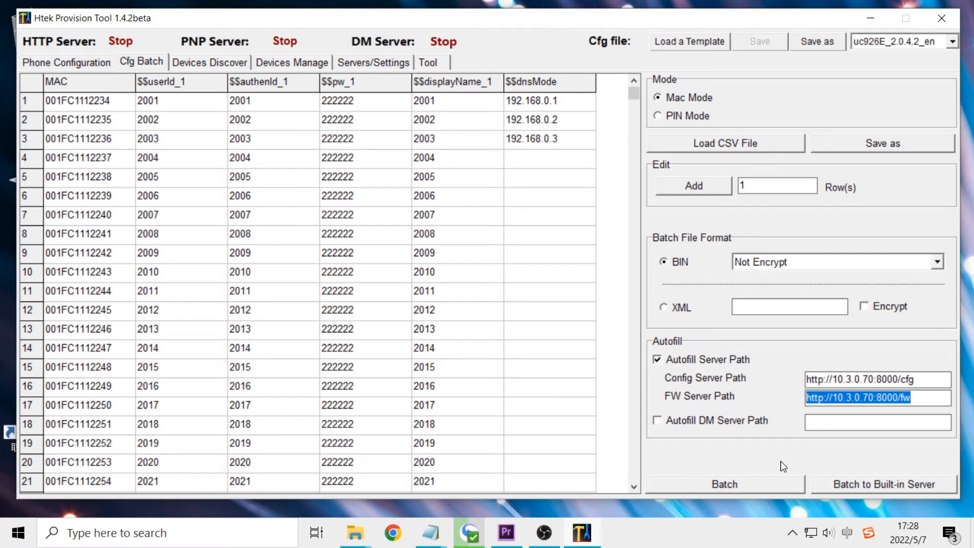
- Cancel batching to a chosen folder and batch the configuration files to the built-in server instead
{"action": "left_click", "coordinate": [783, 487]}
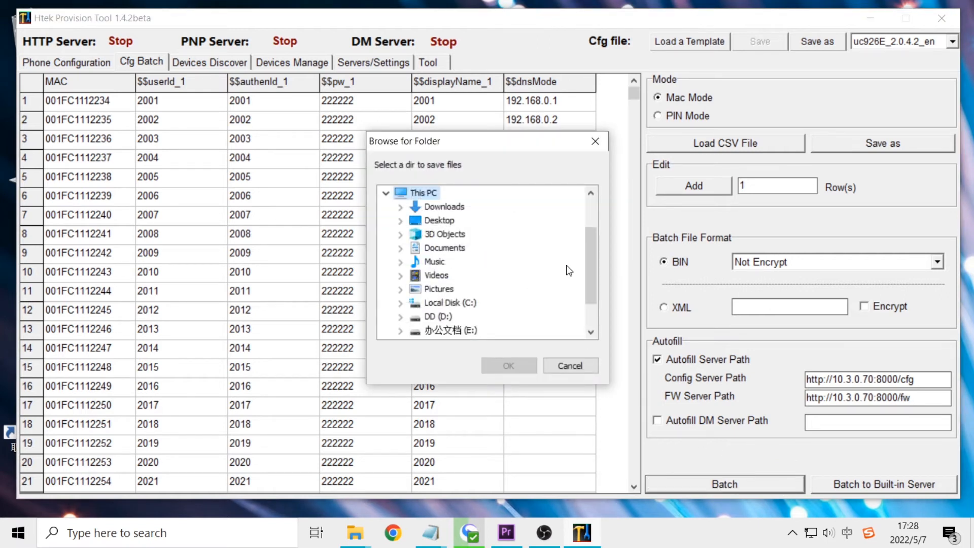
{"action": "left_click", "coordinate": [584, 367]}
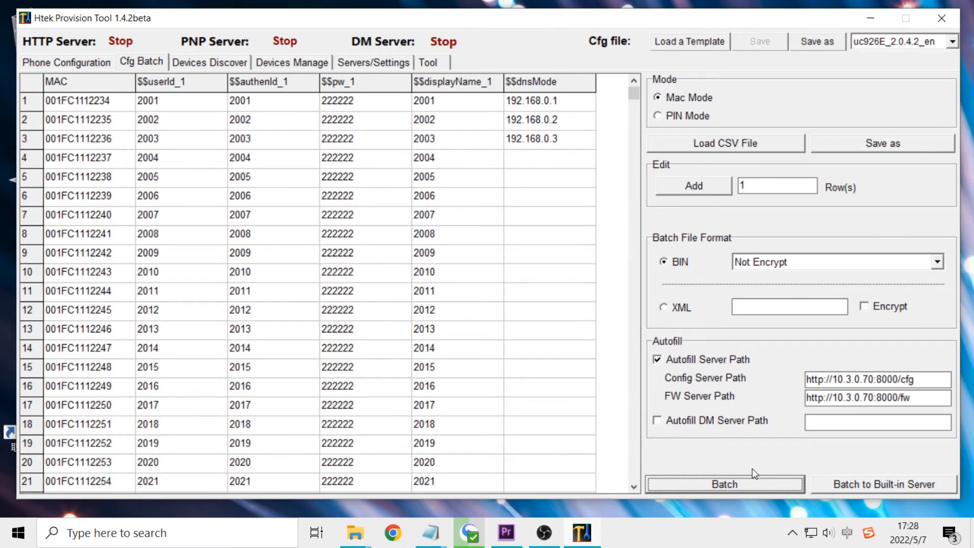
{"action": "left_click", "coordinate": [861, 489]}
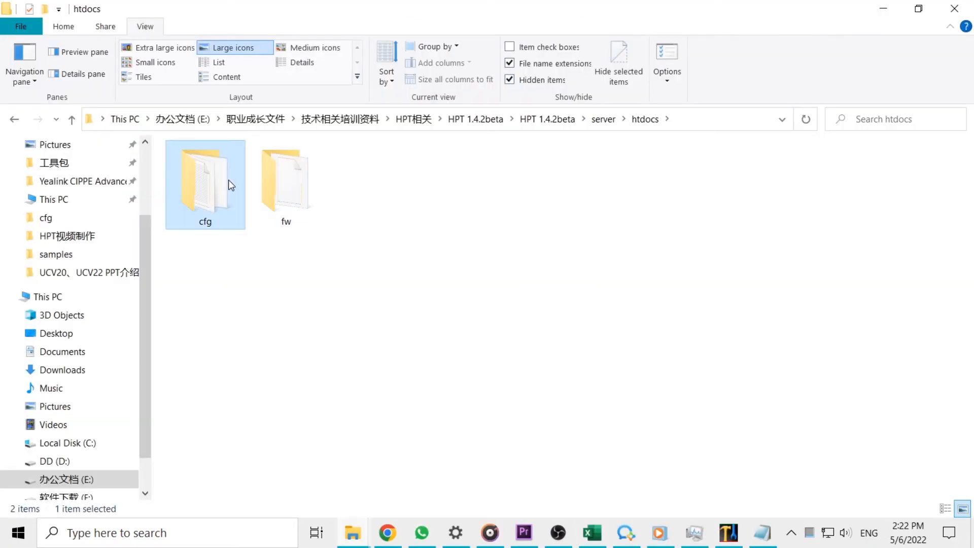
- Switch to File Explorer, open the cfg folder inside htdocs, and view cfg.xml in Notepad
{"action": "double_click", "coordinate": [229, 180]}
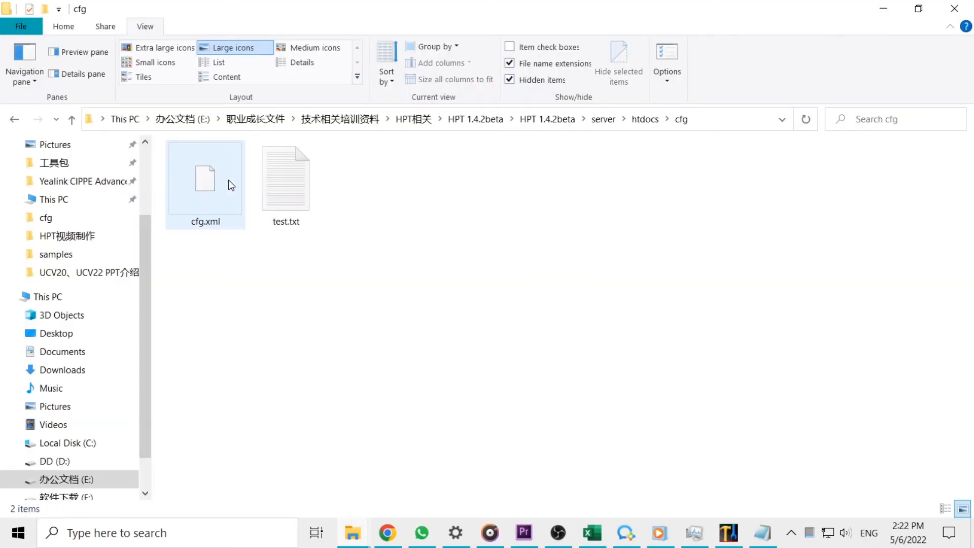
{"action": "left_click", "coordinate": [229, 180]}
{"action": "left_click", "coordinate": [763, 538]}
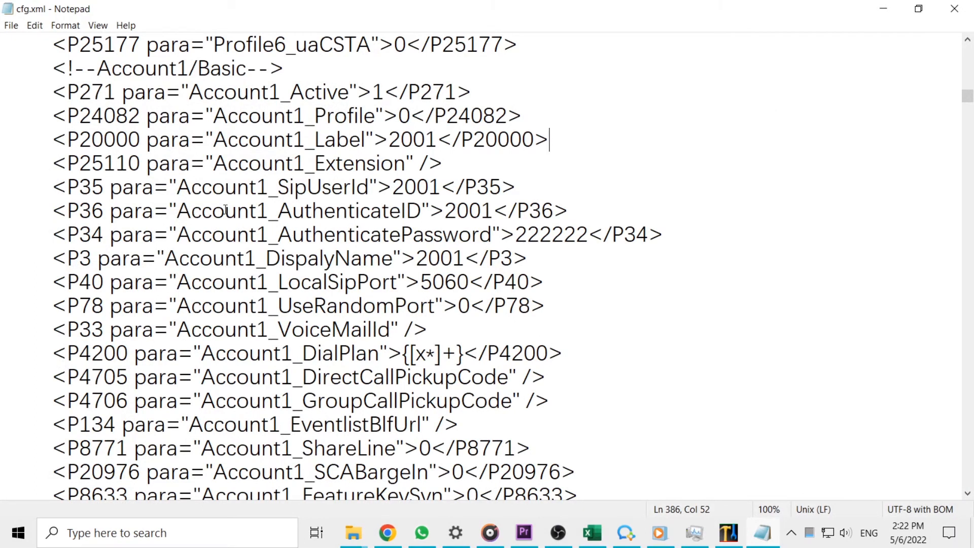
- Examine the P-codes and values of Account1_SipUserId and Account1_AuthenticateID in cfg.xml
{"action": "left_click_drag", "start_coordinate": [53, 188], "coordinate": [104, 187]}
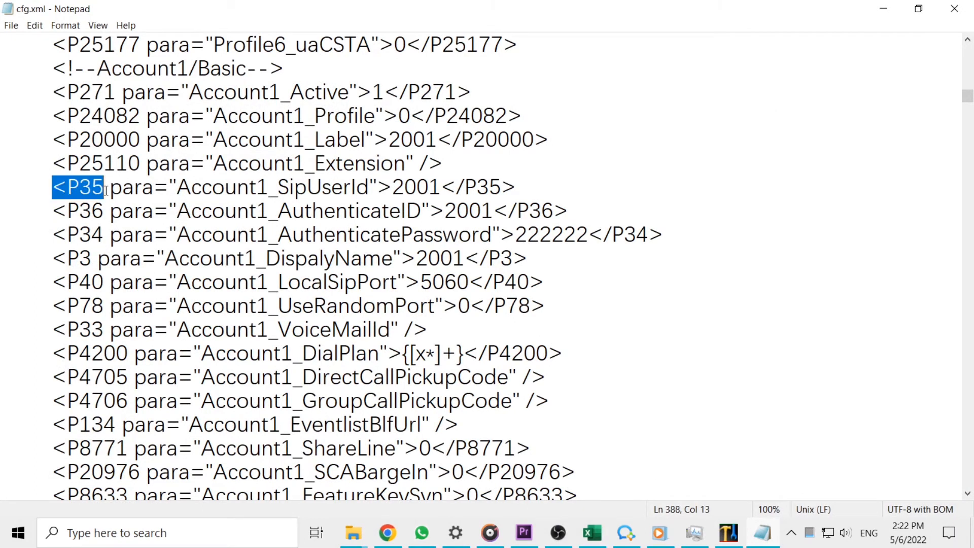
{"action": "left_click_drag", "start_coordinate": [393, 187], "coordinate": [441, 187]}
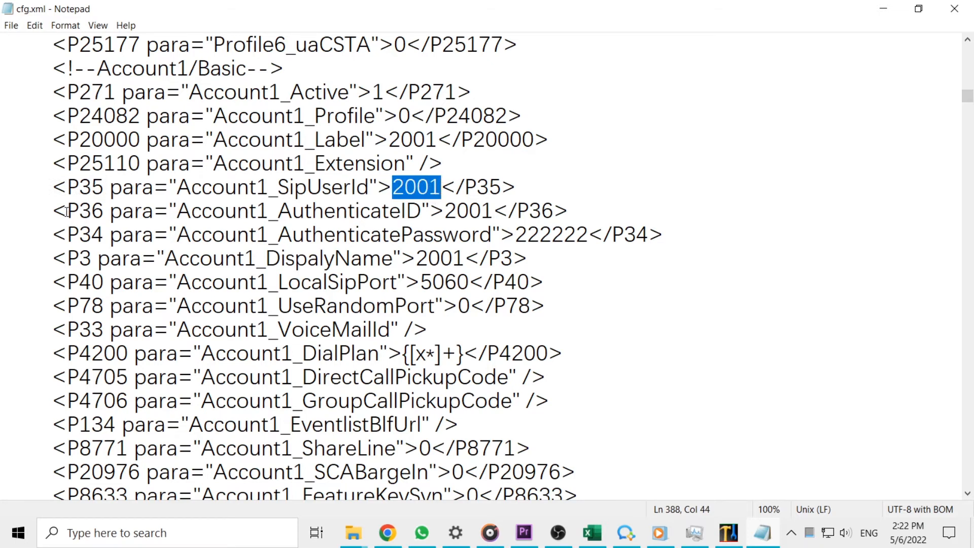
{"action": "left_click_drag", "start_coordinate": [68, 211], "coordinate": [105, 209]}
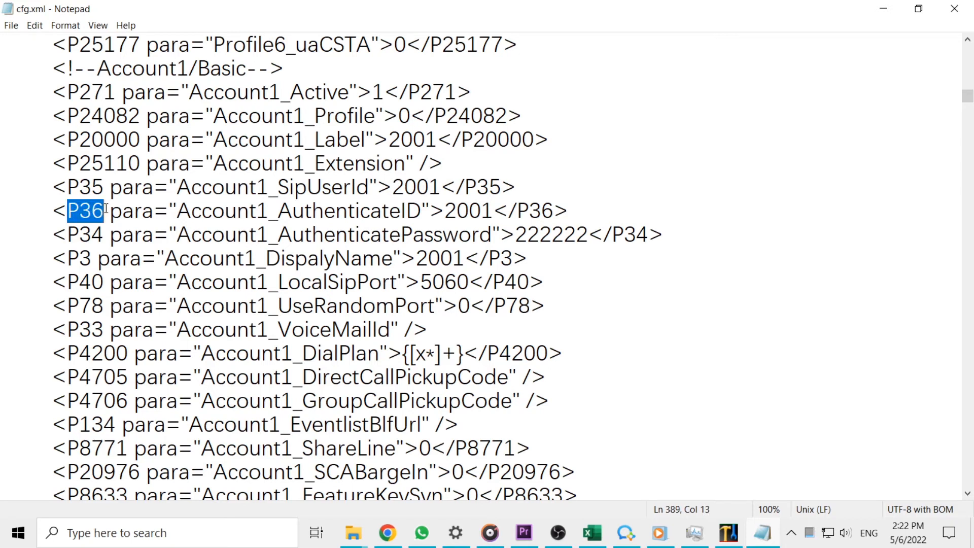
{"action": "left_click_drag", "start_coordinate": [445, 209], "coordinate": [492, 211]}
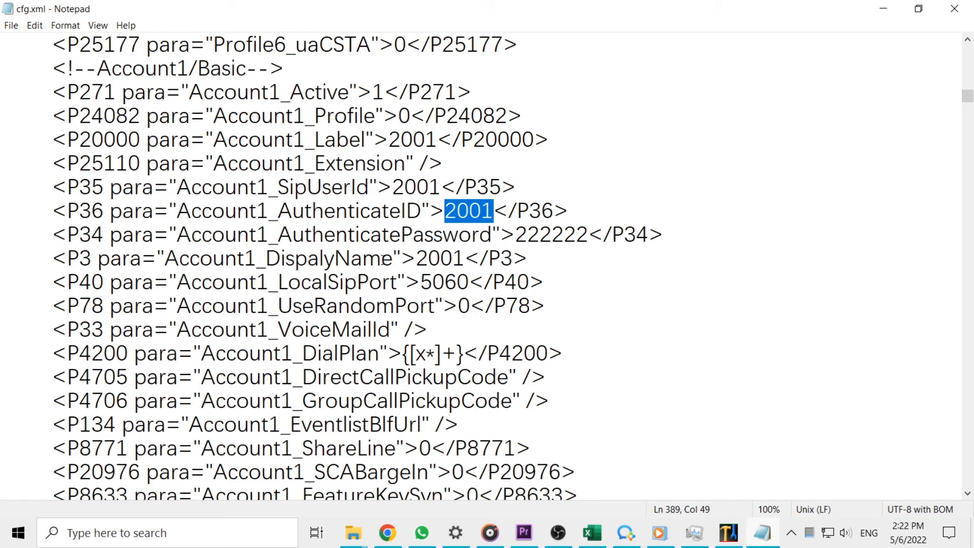
- Examine the P-codes and values of Account1's authenticate password and display name in cfg.xml
{"action": "left_click_drag", "start_coordinate": [67, 231], "coordinate": [104, 234]}
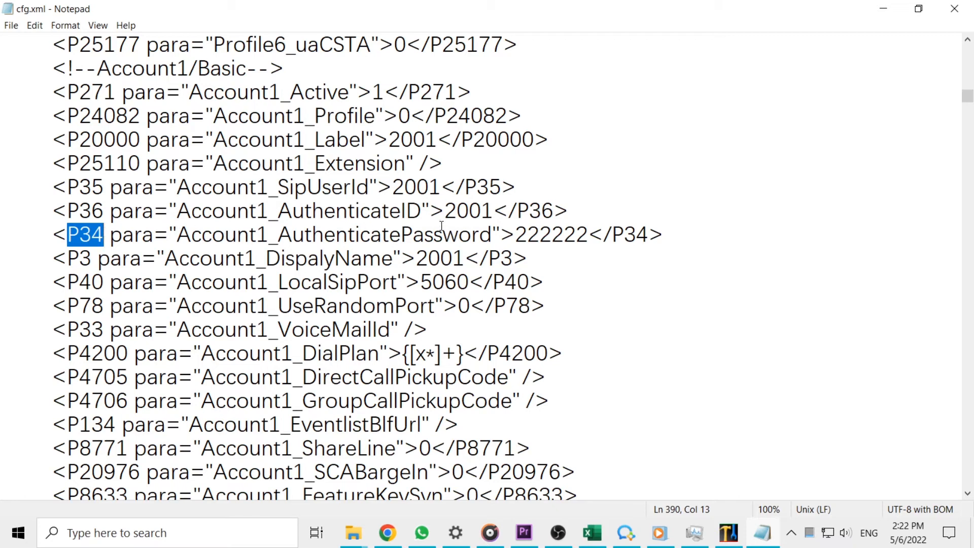
{"action": "left_click_drag", "start_coordinate": [516, 235], "coordinate": [589, 236]}
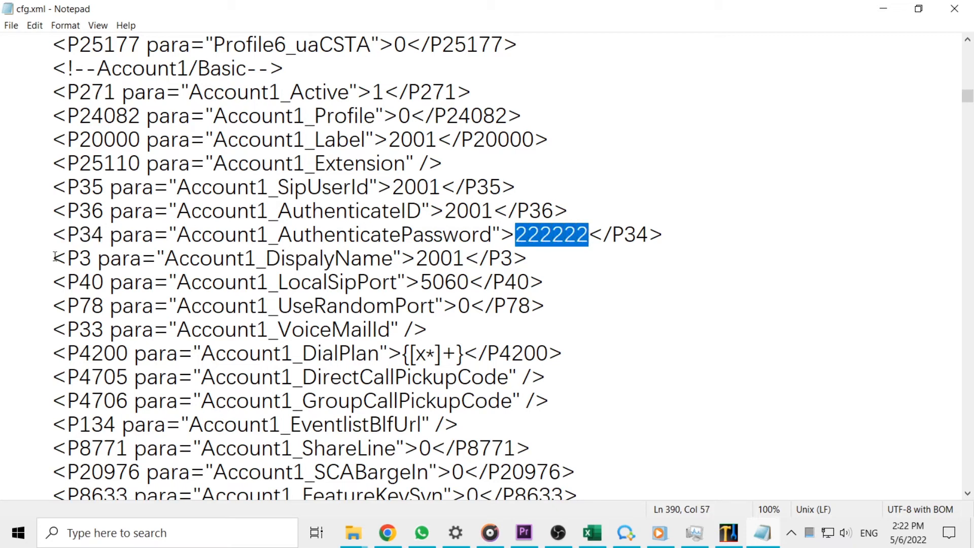
{"action": "left_click_drag", "start_coordinate": [67, 256], "coordinate": [92, 255]}
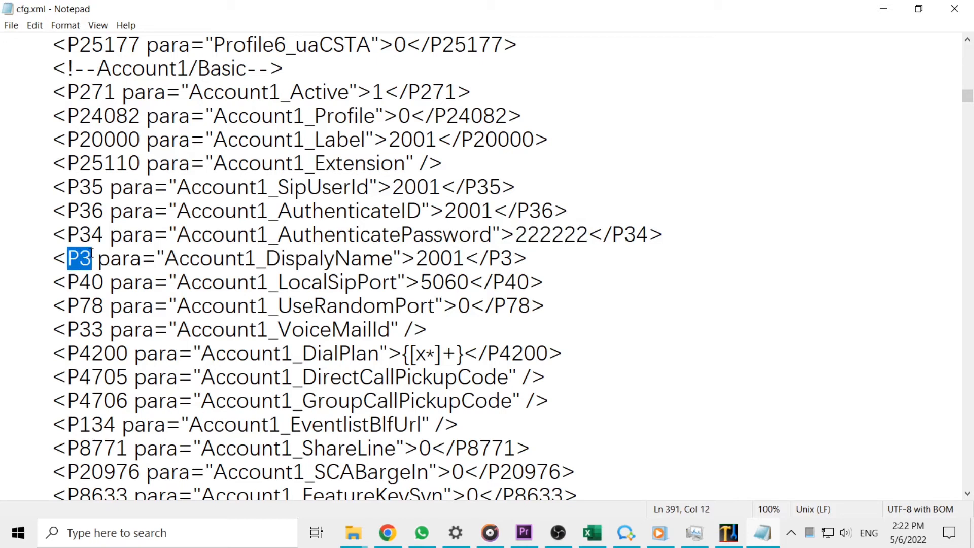
{"action": "left_click", "coordinate": [418, 251]}
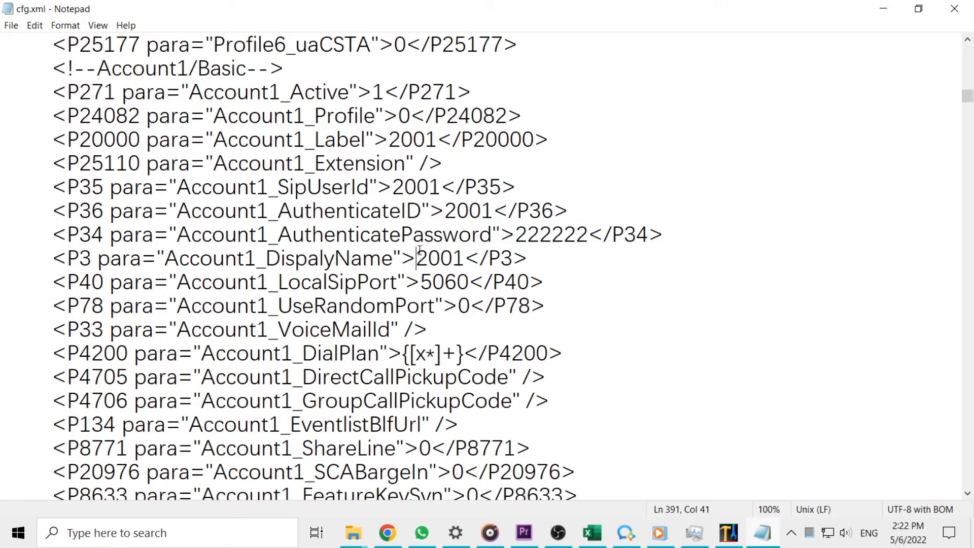
{"action": "left_click_drag", "start_coordinate": [418, 251], "coordinate": [464, 256]}
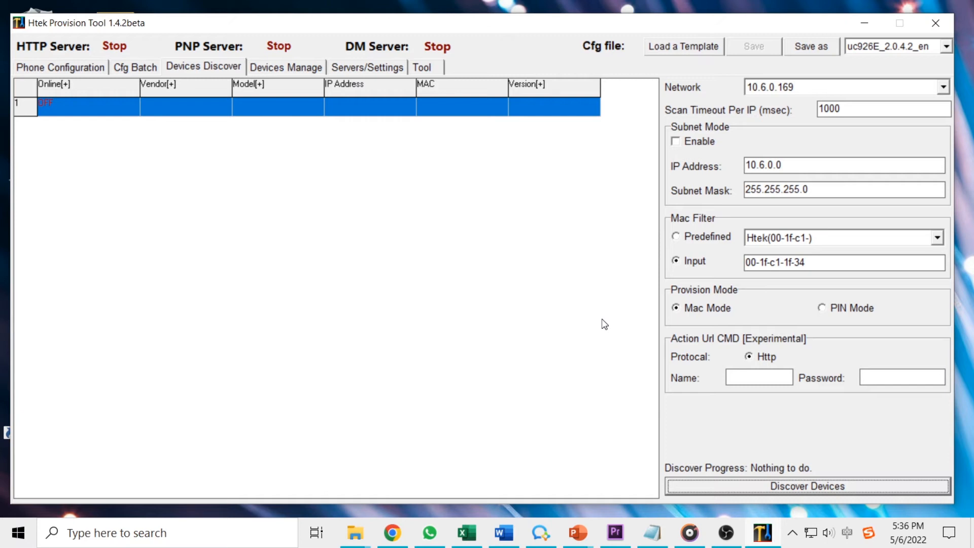
- Switch to Htek Provision Tool and discover devices on network 10.6.0.169 with Subnet Mode enabled
{"action": "left_click", "coordinate": [822, 91]}
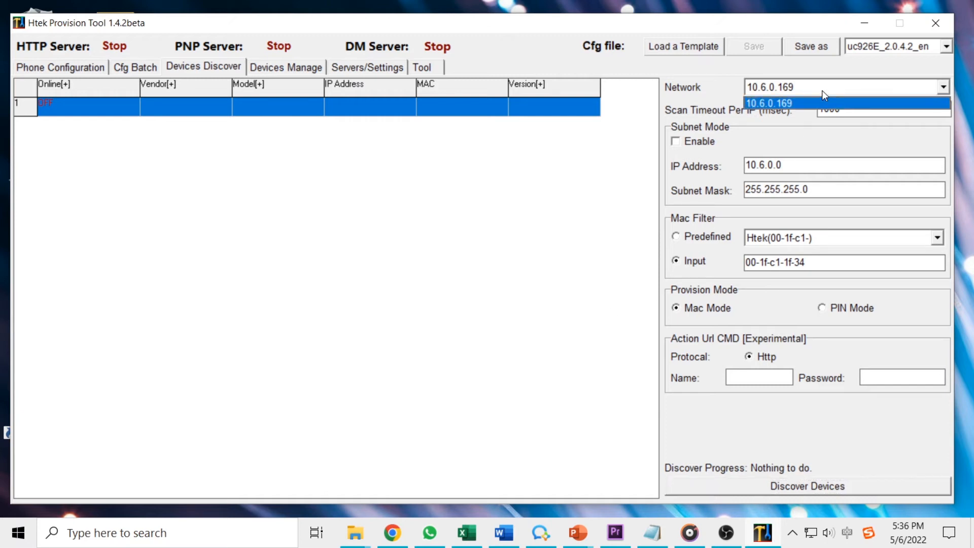
{"action": "left_click", "coordinate": [822, 91]}
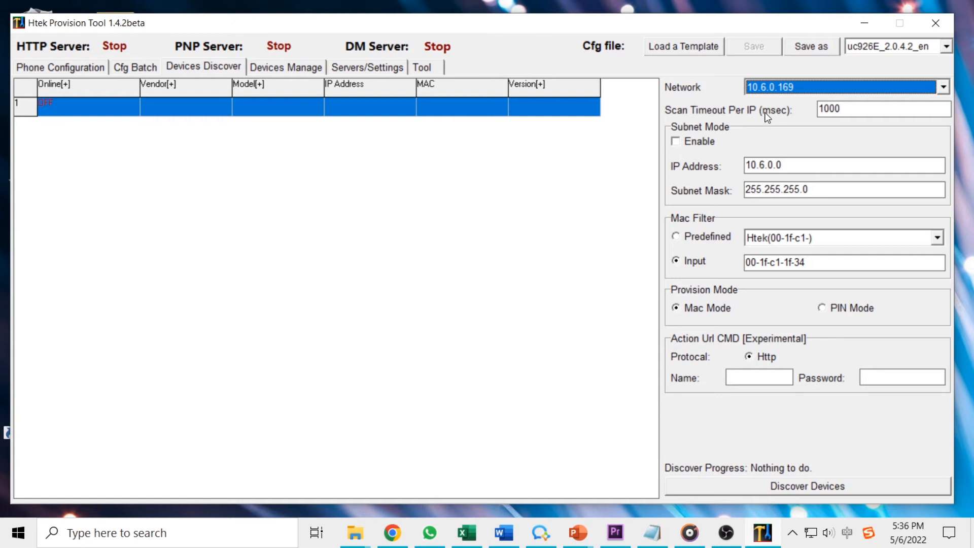
{"action": "left_click", "coordinate": [676, 145]}
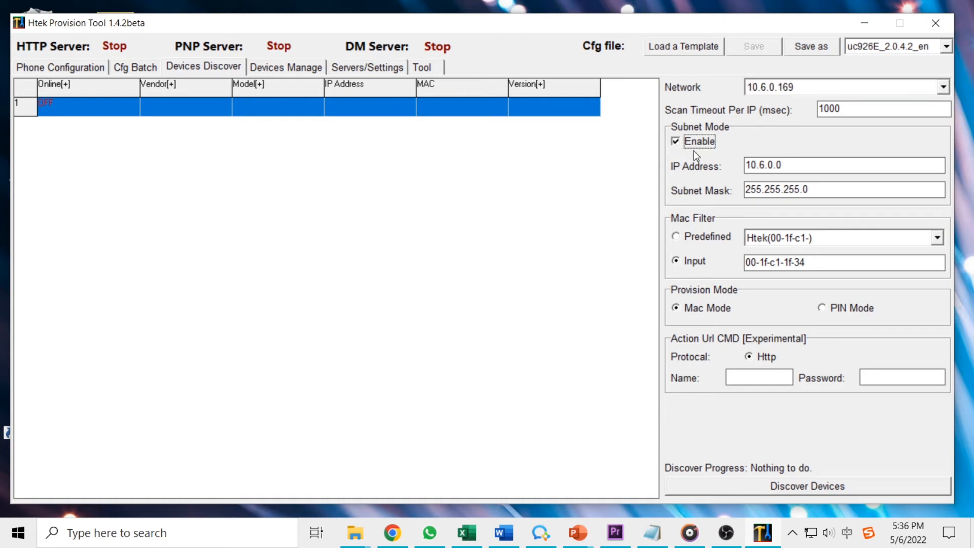
{"action": "left_click", "coordinate": [845, 486]}
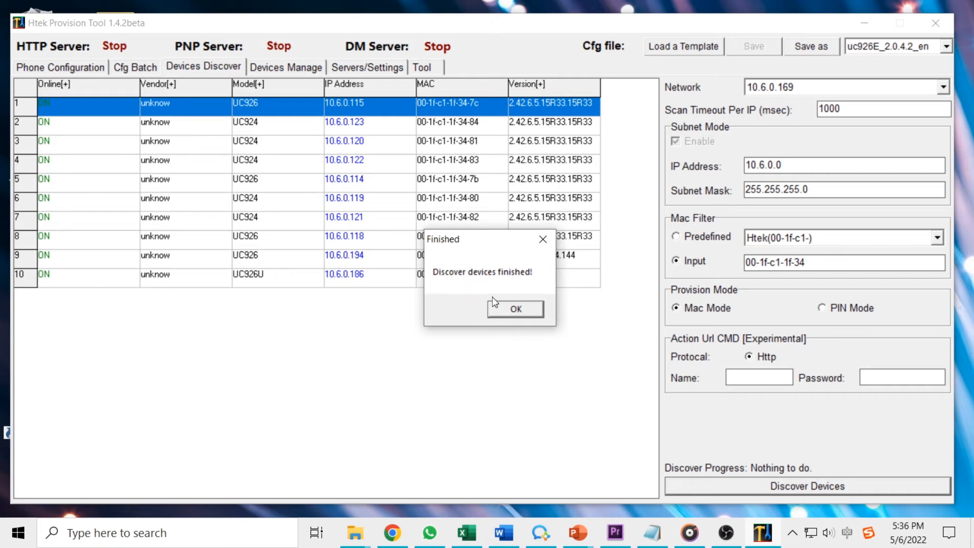
{"action": "left_click", "coordinate": [522, 313]}
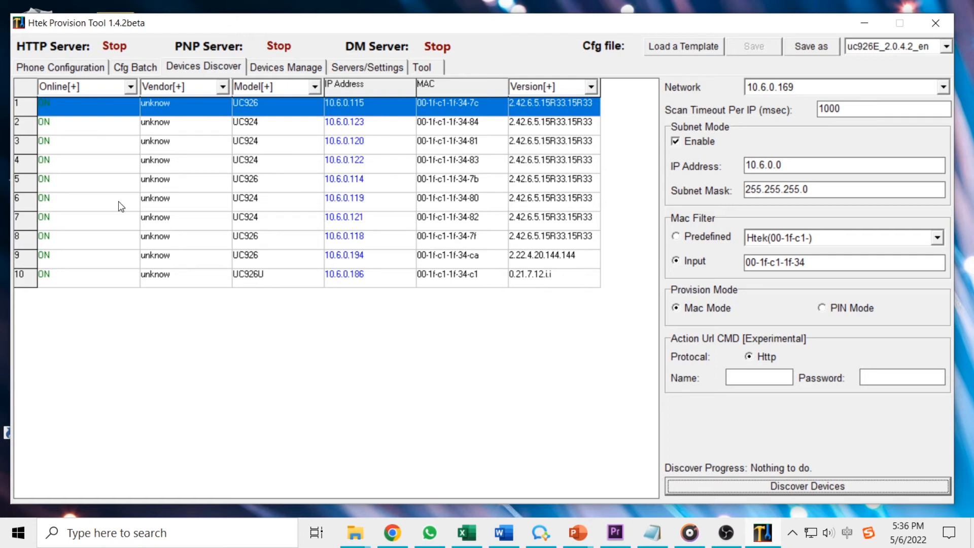
- Review the Online, Vendor, Model, IP Address, MAC and Version columns of the discovered devices list
{"action": "left_click", "coordinate": [86, 87]}
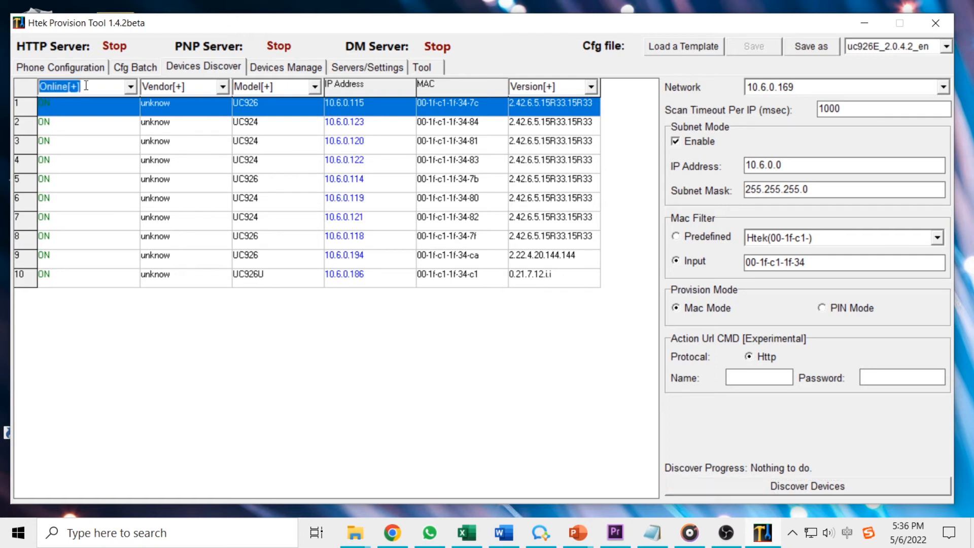
{"action": "left_click", "coordinate": [193, 88]}
{"action": "left_click", "coordinate": [300, 90]}
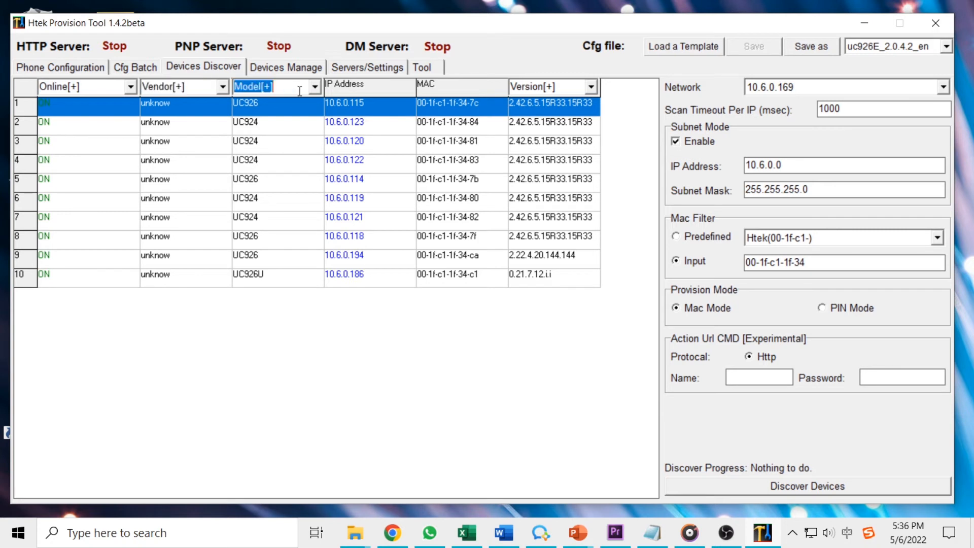
{"action": "left_click", "coordinate": [377, 91]}
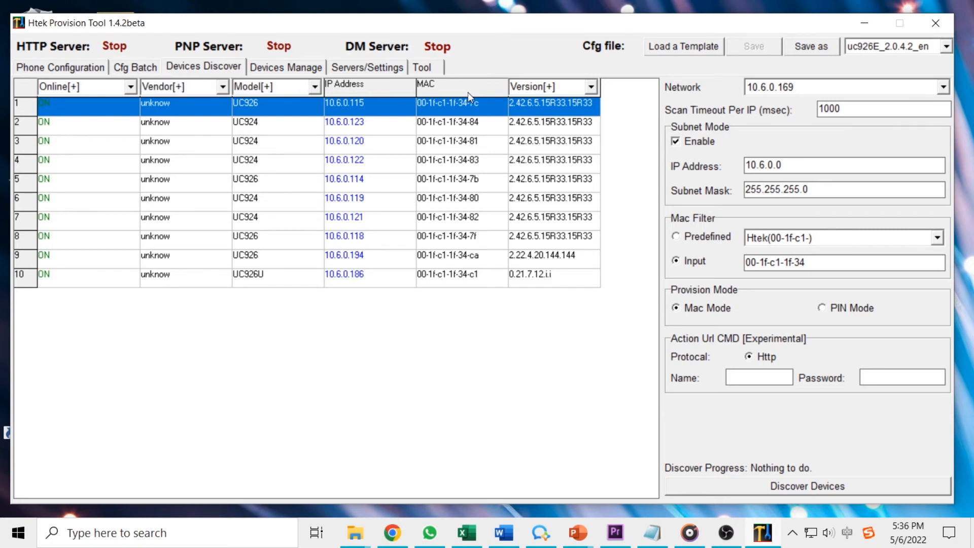
{"action": "left_click", "coordinate": [553, 88]}
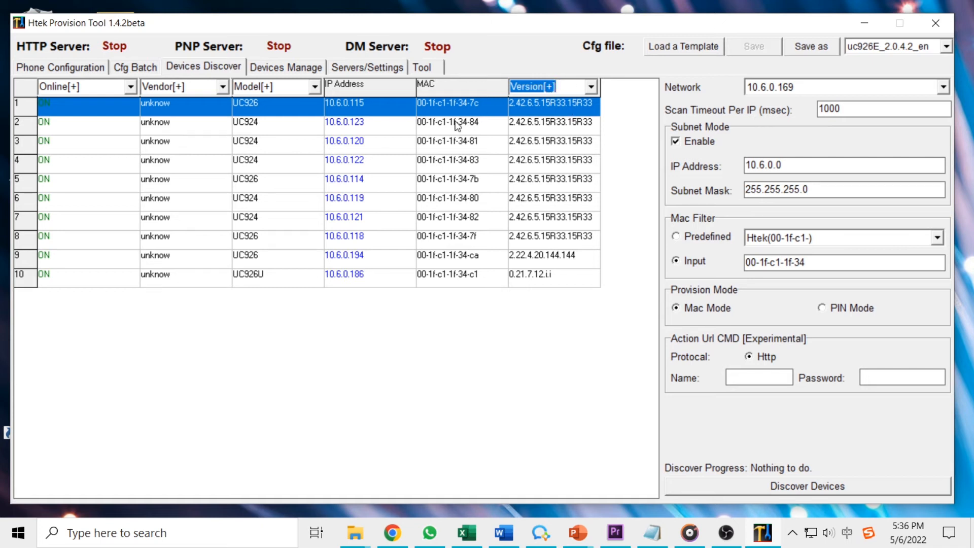
- Examine the filter options of the Online, Vendor, Model and Version columns in the discovered devices list
{"action": "left_click", "coordinate": [130, 88]}
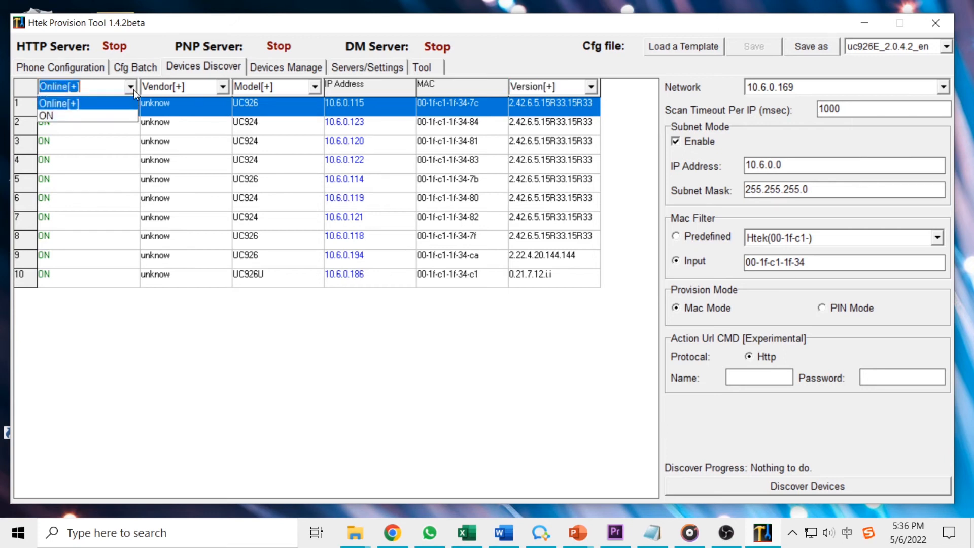
{"action": "left_click", "coordinate": [130, 88]}
{"action": "left_click", "coordinate": [222, 87]}
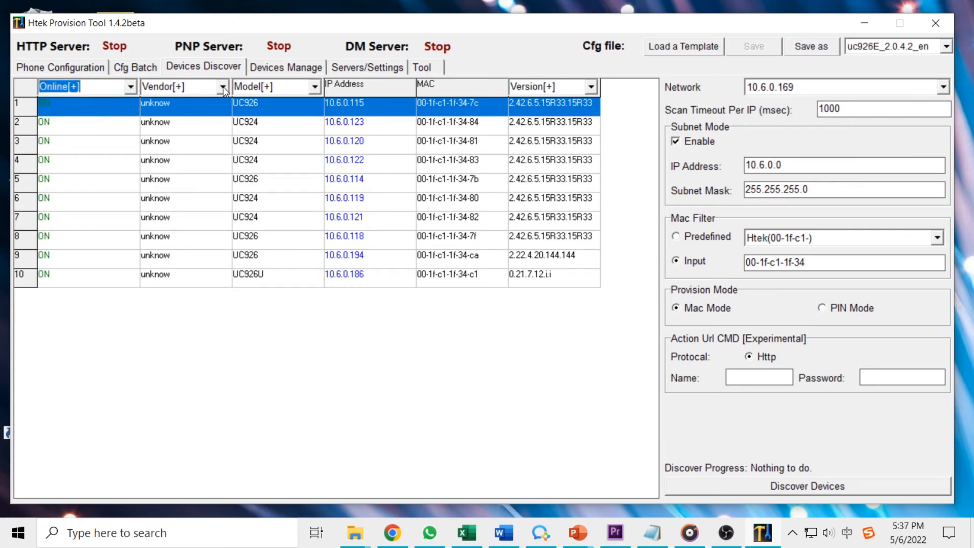
{"action": "left_click", "coordinate": [224, 88]}
{"action": "left_click", "coordinate": [318, 90]}
{"action": "left_click", "coordinate": [318, 90]}
{"action": "left_click", "coordinate": [592, 89]}
{"action": "left_click", "coordinate": [592, 92]}
{"action": "left_click", "coordinate": [592, 91]}
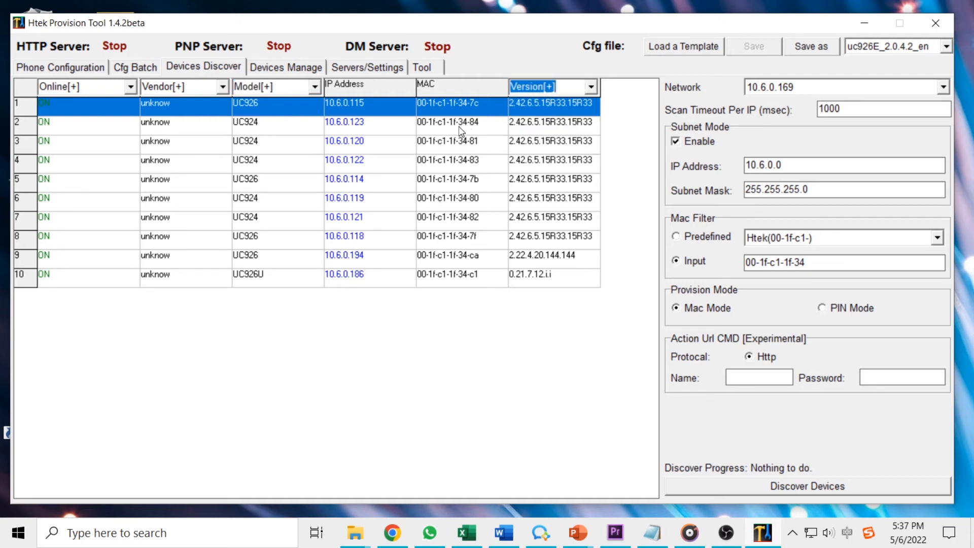
- Open the web login page of the device at 10.6.0.120, and return to the discovered devices list
{"action": "left_click", "coordinate": [353, 146]}
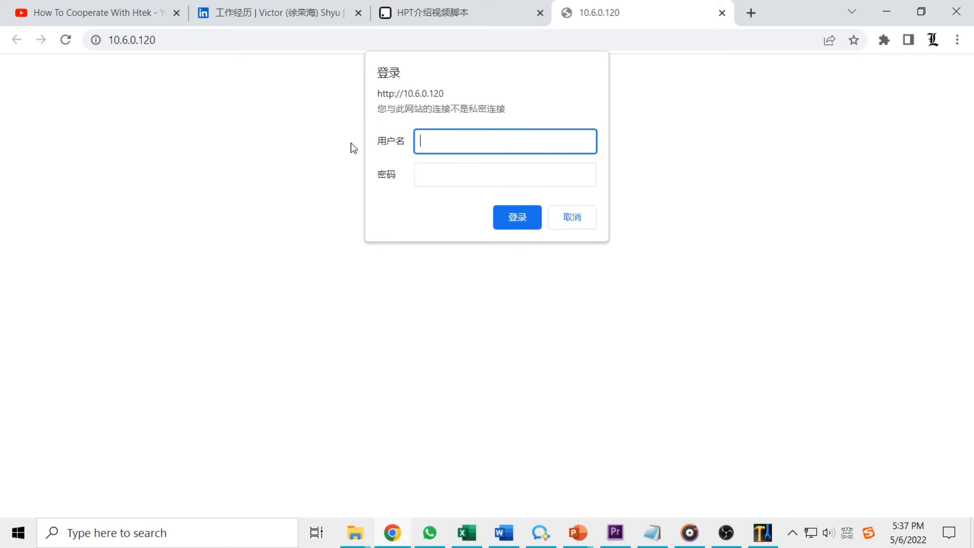
{"action": "left_click", "coordinate": [887, 11]}
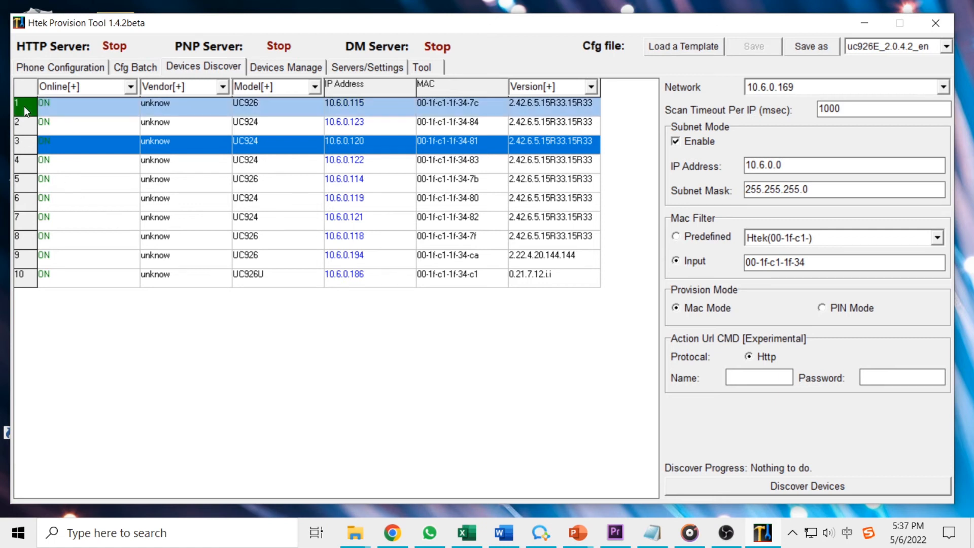
- Try selecting and deselecting the first two devices individually, and select and clear all discovered devices at once
{"action": "left_click", "coordinate": [24, 126]}
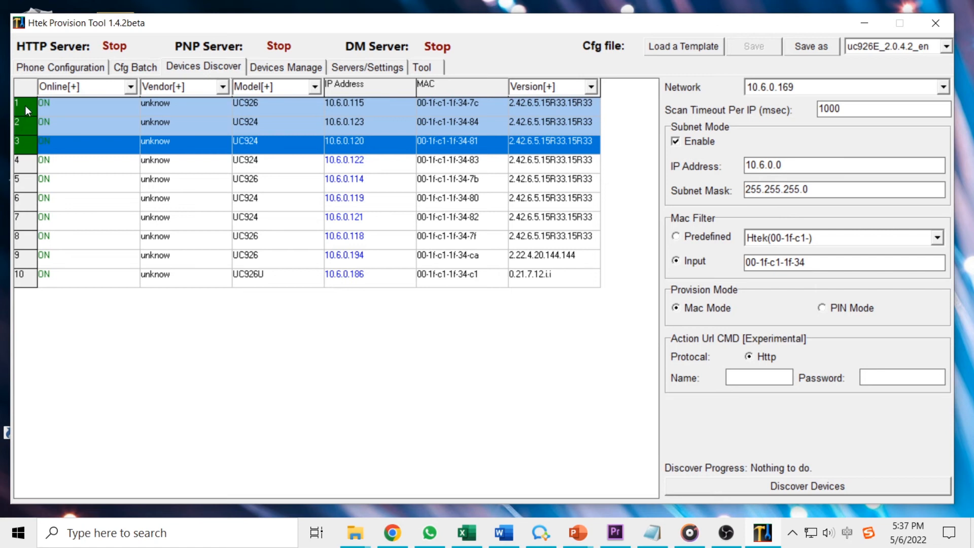
{"action": "left_click", "coordinate": [25, 106]}
{"action": "left_click", "coordinate": [28, 128]}
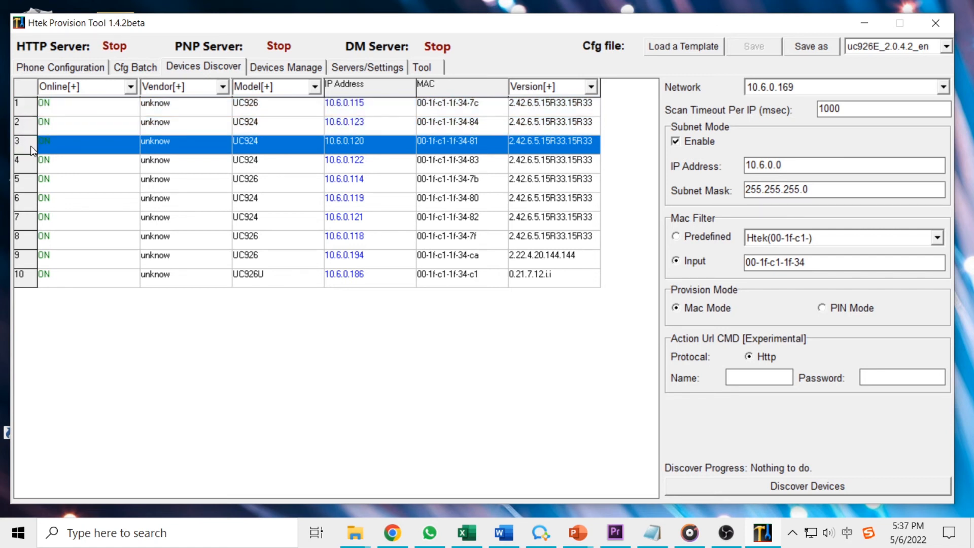
{"action": "left_click", "coordinate": [28, 90]}
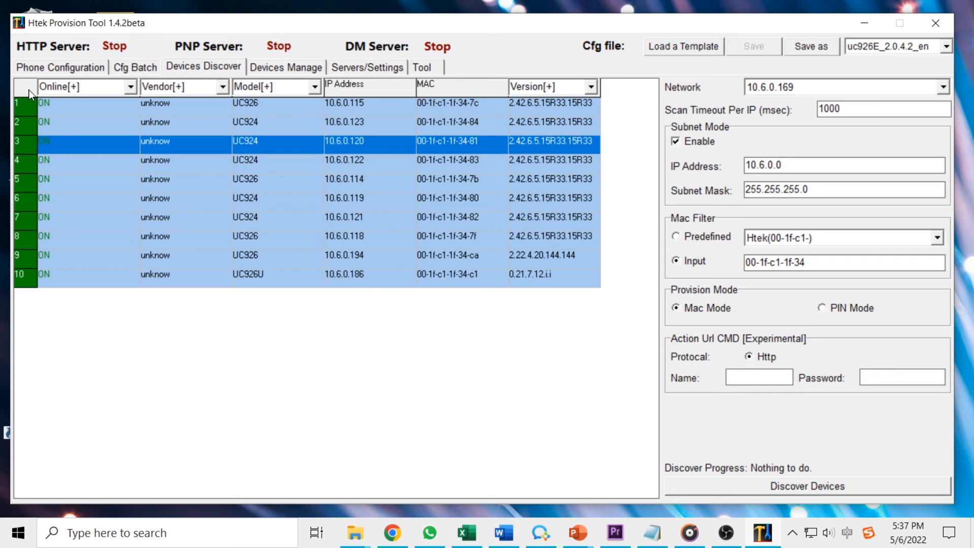
{"action": "left_click", "coordinate": [29, 90]}
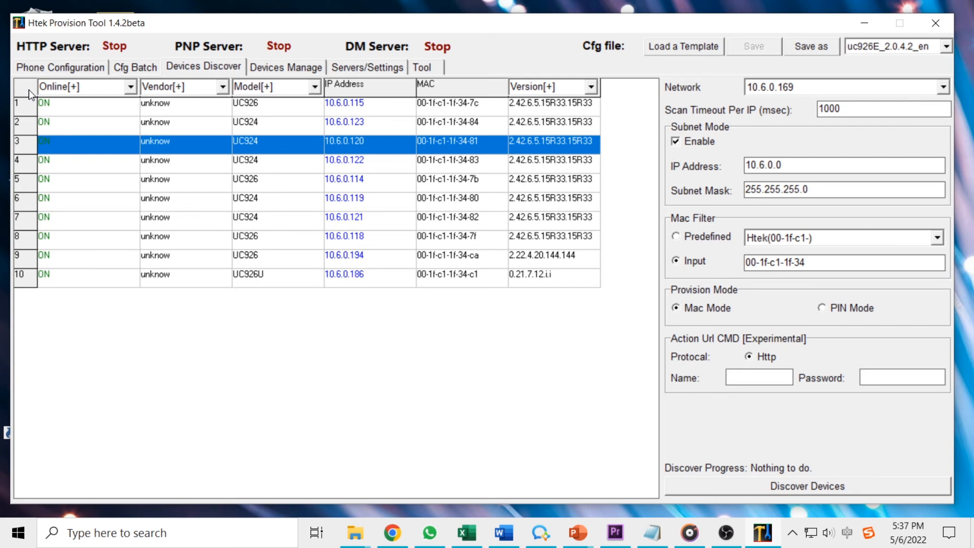
- Select the device range from row 2 to row 9, exclude row 4, and clear the whole selection
{"action": "left_click", "coordinate": [28, 125]}
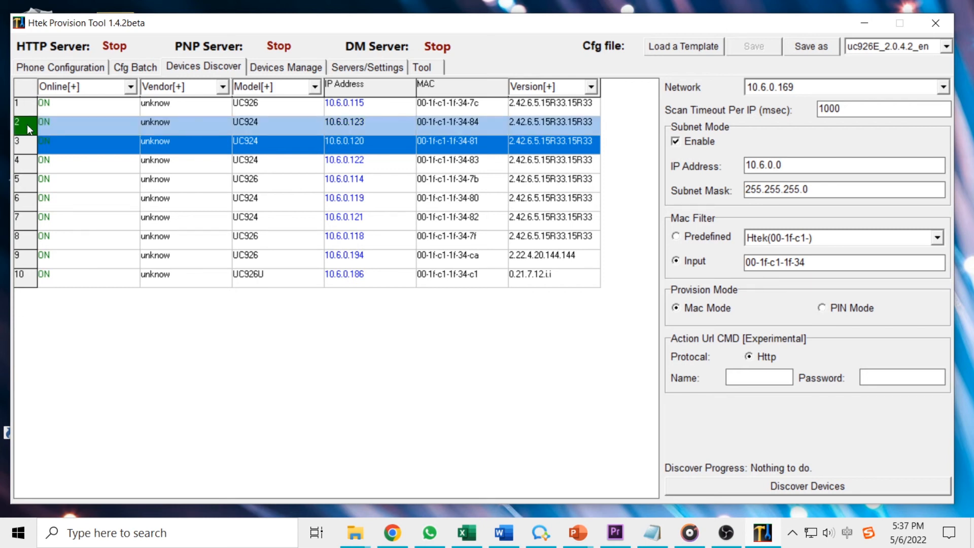
{"action": "left_click", "coordinate": [26, 258], "text": "shift"}
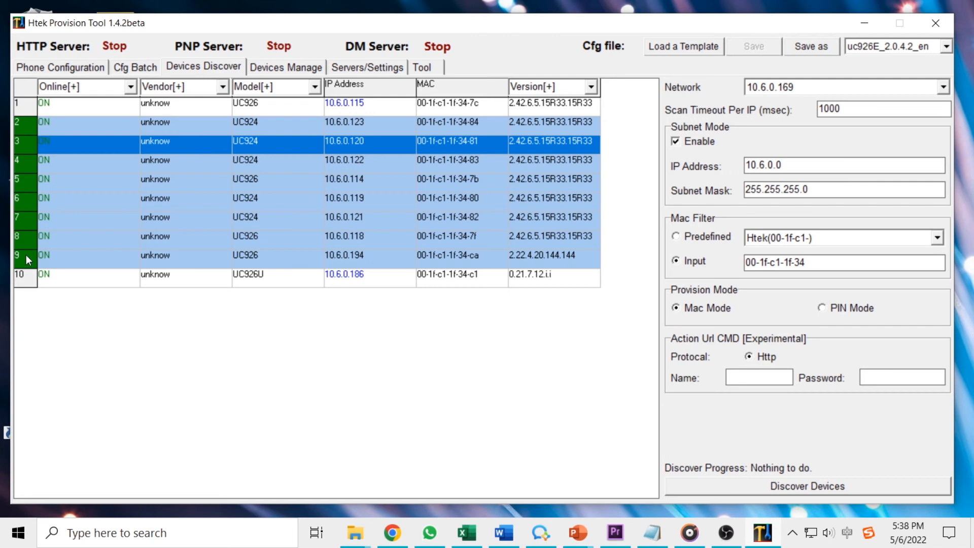
{"action": "left_click", "coordinate": [24, 160], "text": "ctrl"}
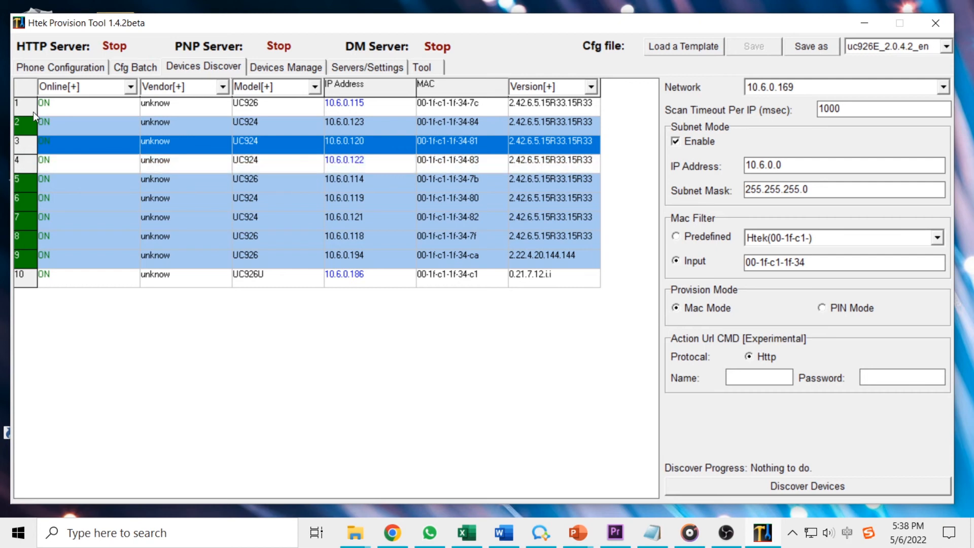
{"action": "left_click", "coordinate": [28, 90]}
{"action": "left_click", "coordinate": [28, 89]}
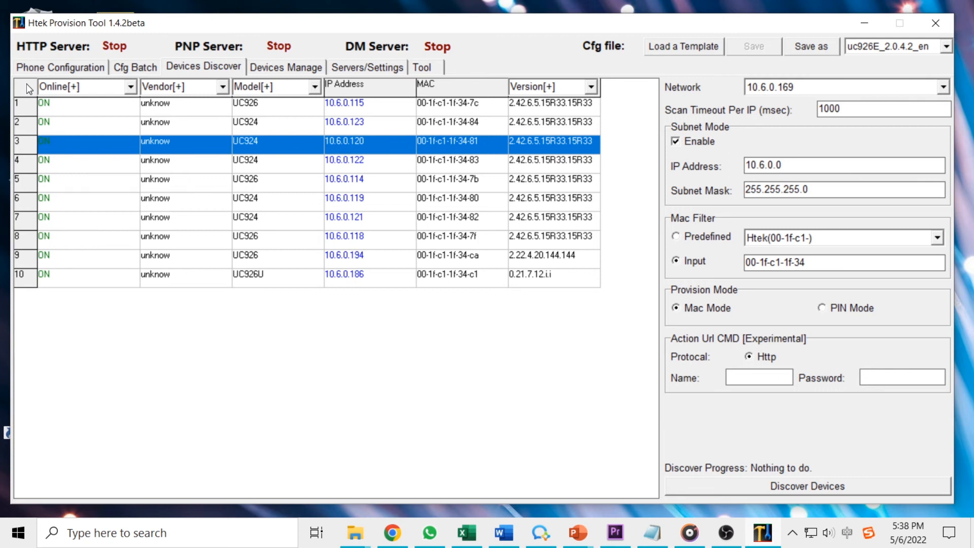
- Open the available actions for the discovered device at 10.6.0.120
{"action": "right_click", "coordinate": [271, 144]}
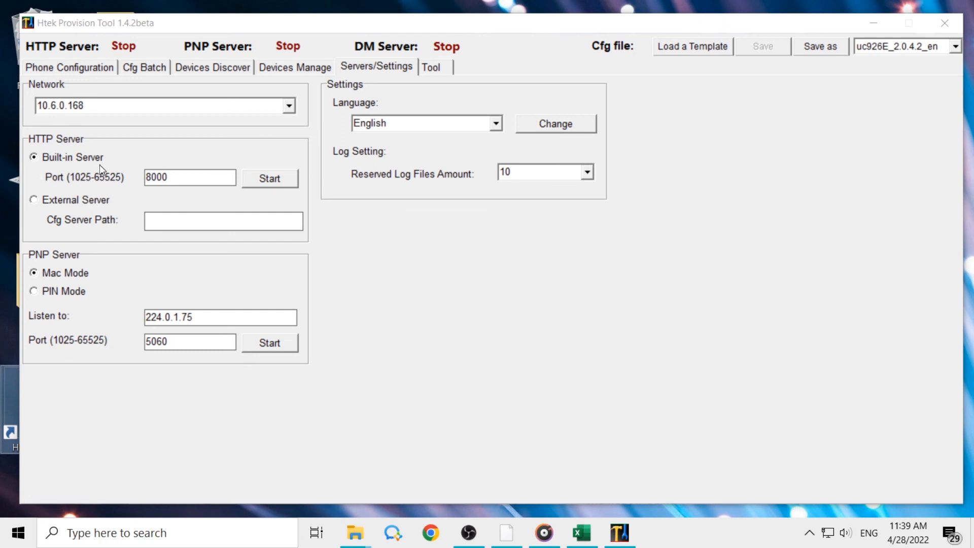
- Start the built-in HTTP server on port 8000 and stop it again
{"action": "left_click_drag", "start_coordinate": [169, 179], "coordinate": [140, 182]}
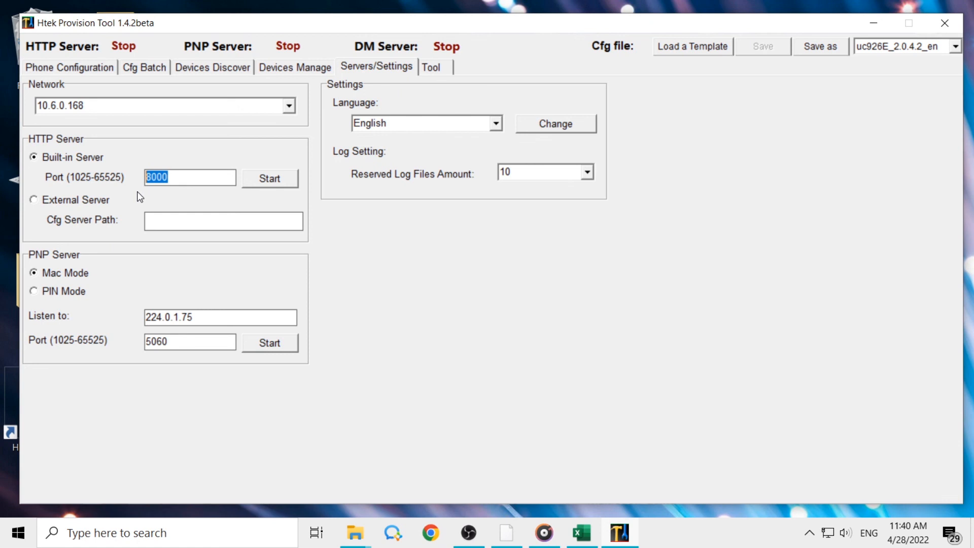
{"action": "left_click", "coordinate": [267, 179]}
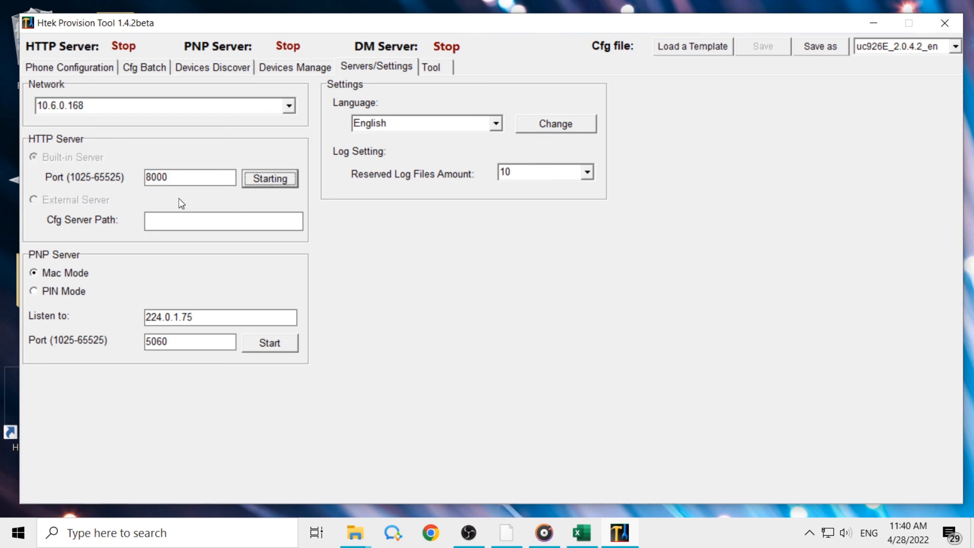
{"action": "left_click", "coordinate": [279, 177]}
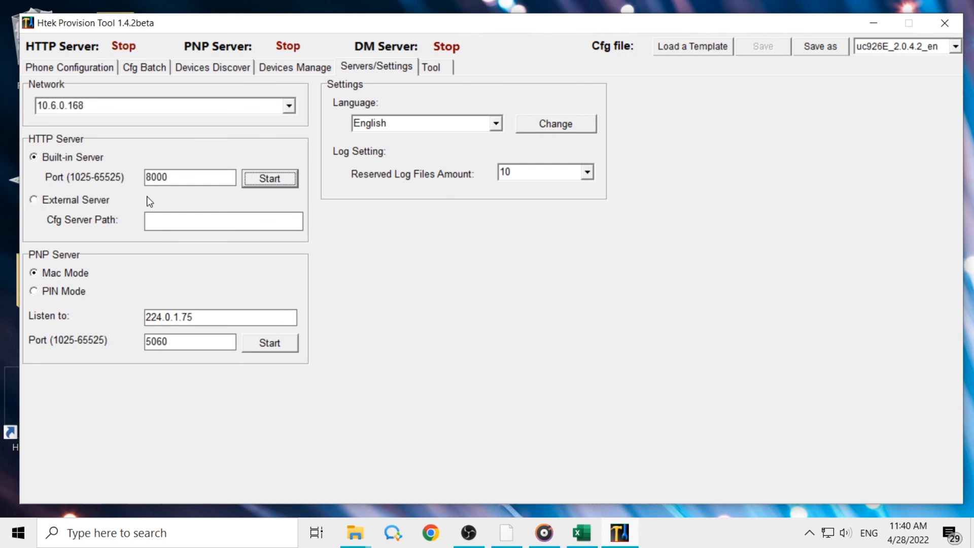
{"action": "left_click", "coordinate": [39, 200]}
{"action": "left_click", "coordinate": [213, 218]}
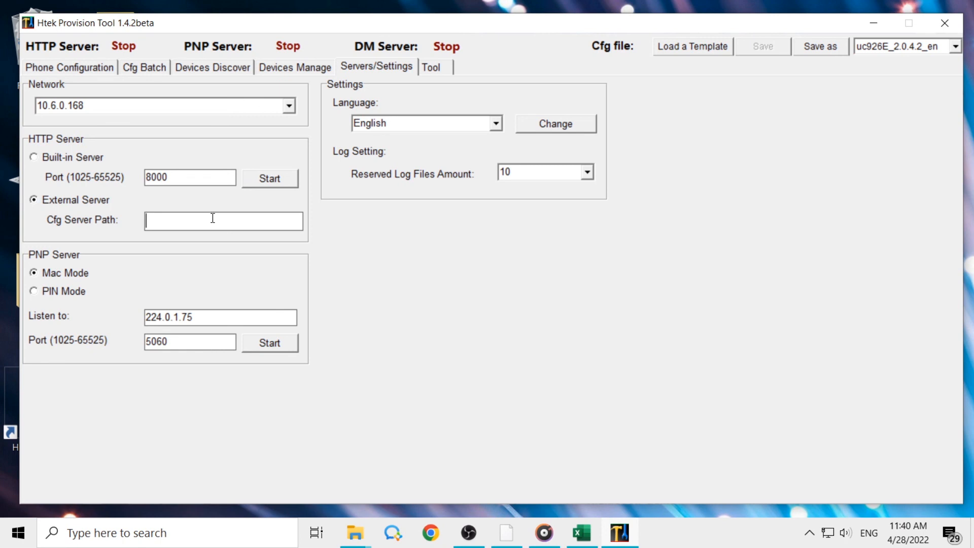
{"action": "type", "text": "http:"}
{"action": "type", "text": "//10.3.0.70/cfg"}
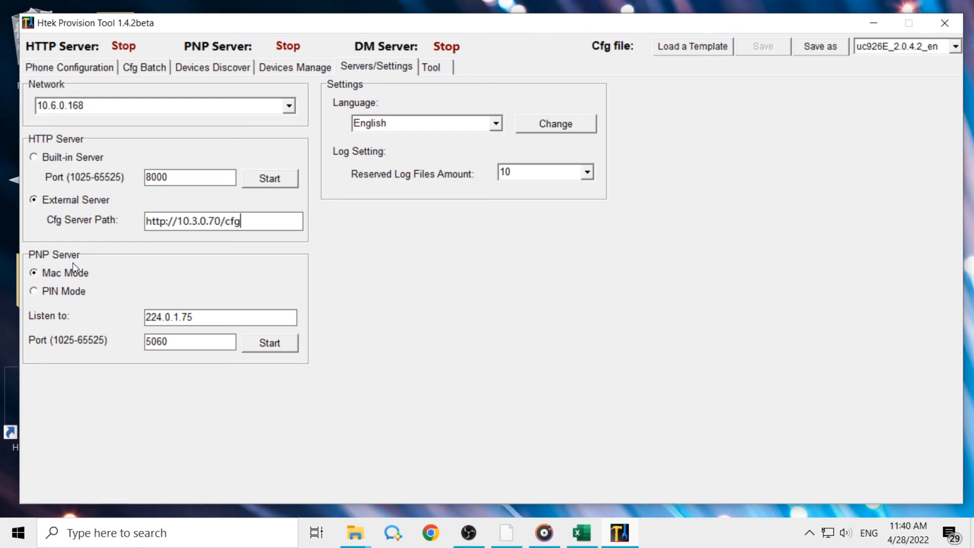
{"action": "left_click", "coordinate": [270, 350]}
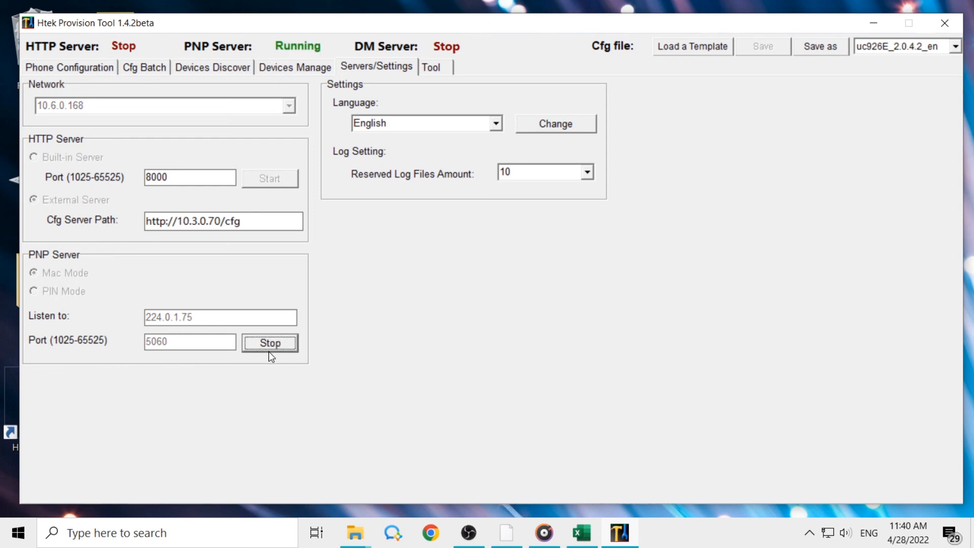